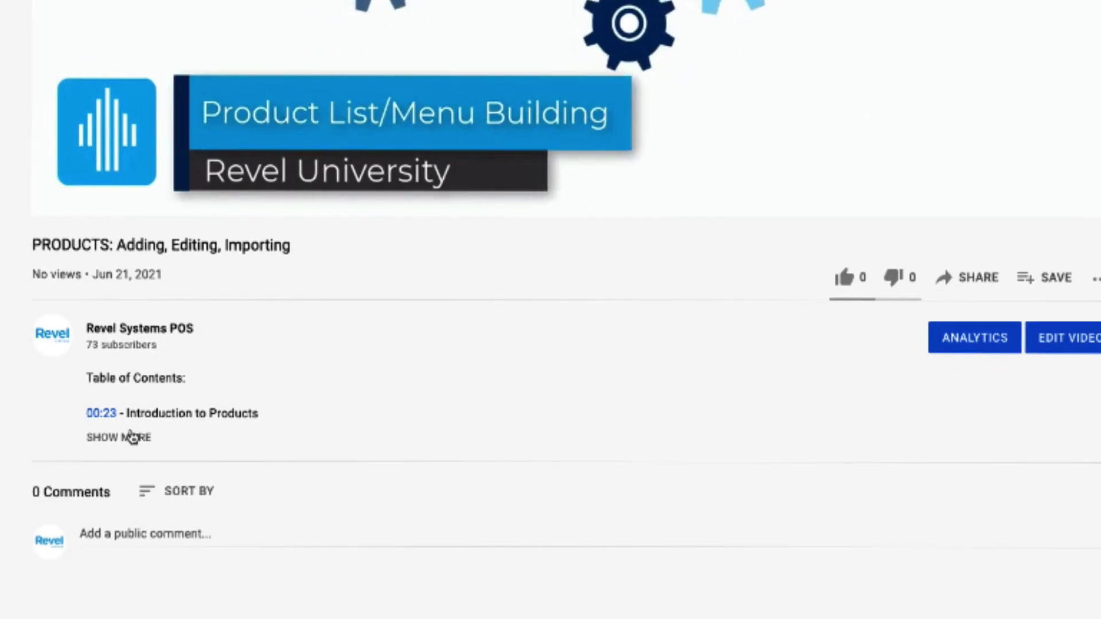
Expand the YouTube video's description with SHOW MORE to see the full table of contents
click(132, 438)
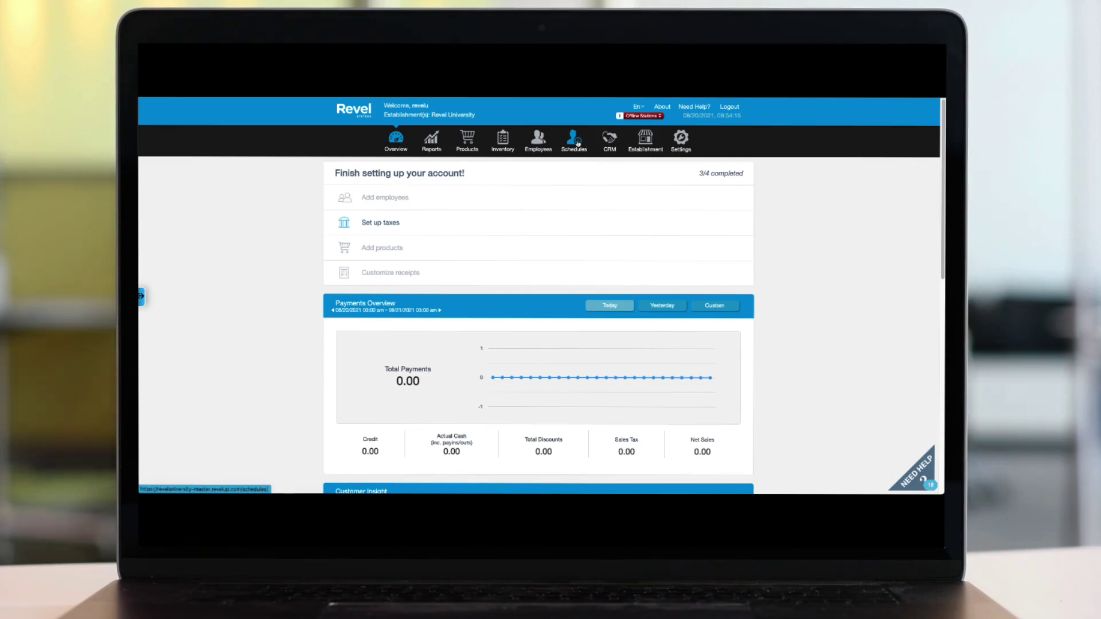
Go to Schedules and bring up the Time Sheet Rules form, checking the help tips on its settings
click(575, 141)
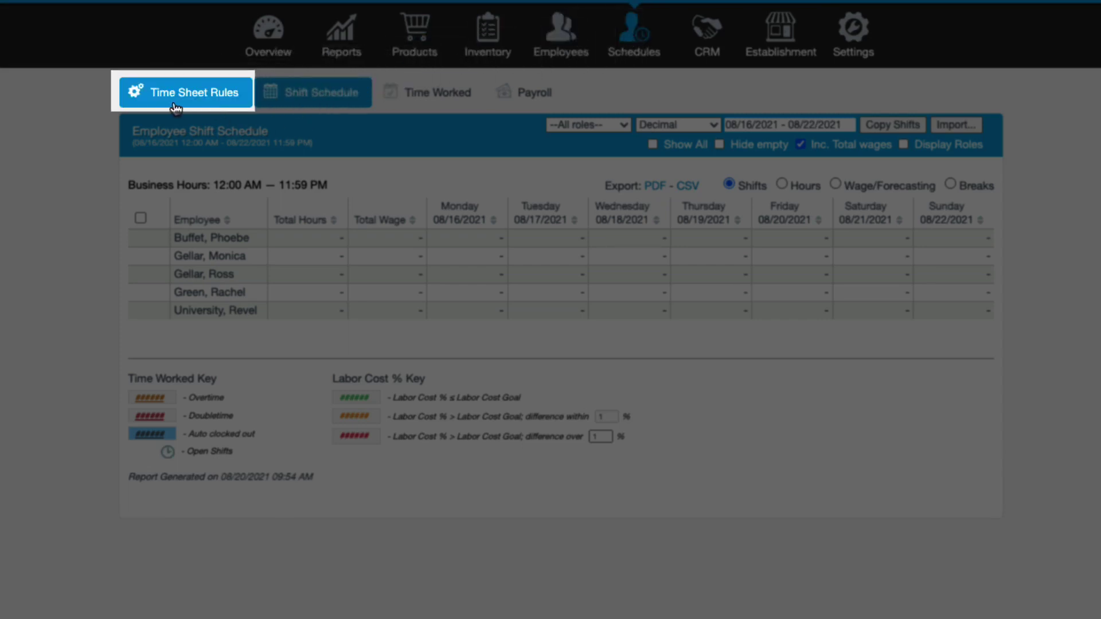
click(164, 102)
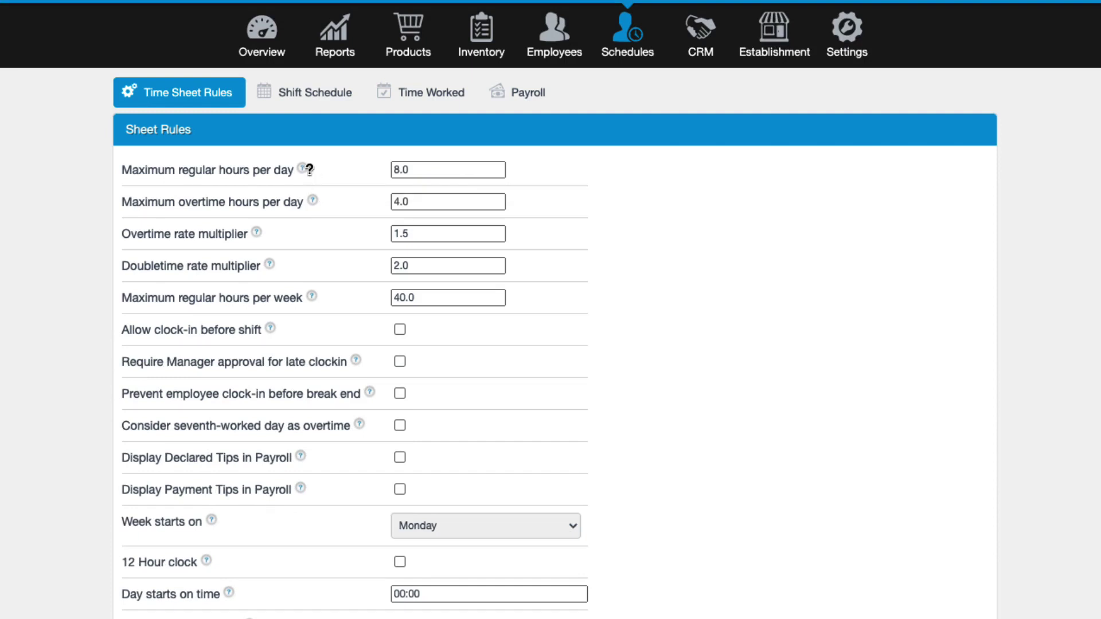
mouse_move(304, 168)
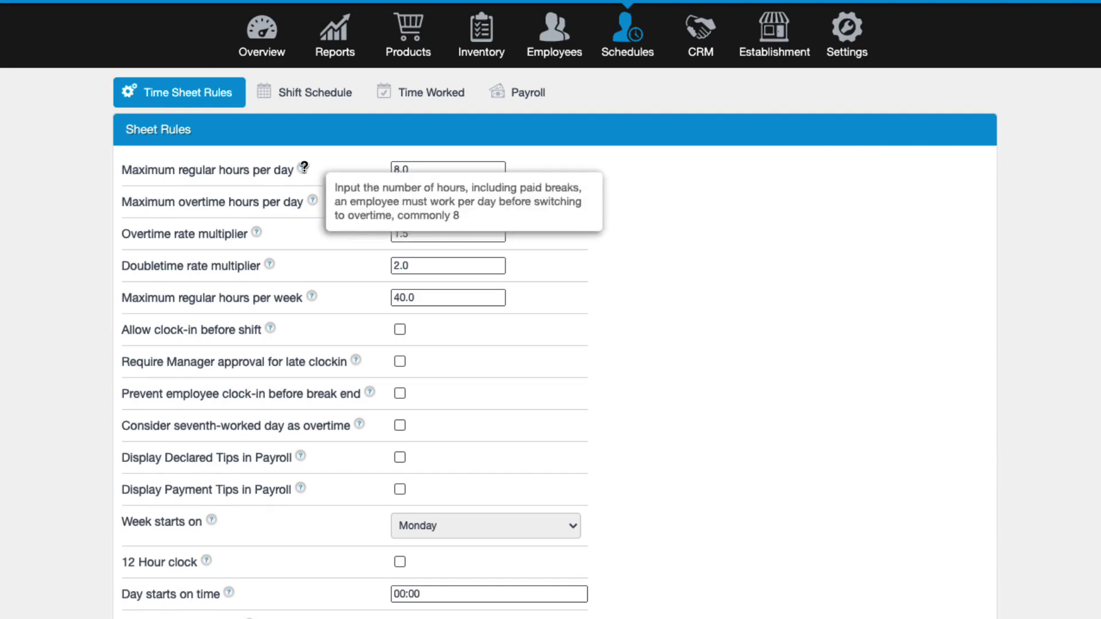
mouse_move(313, 202)
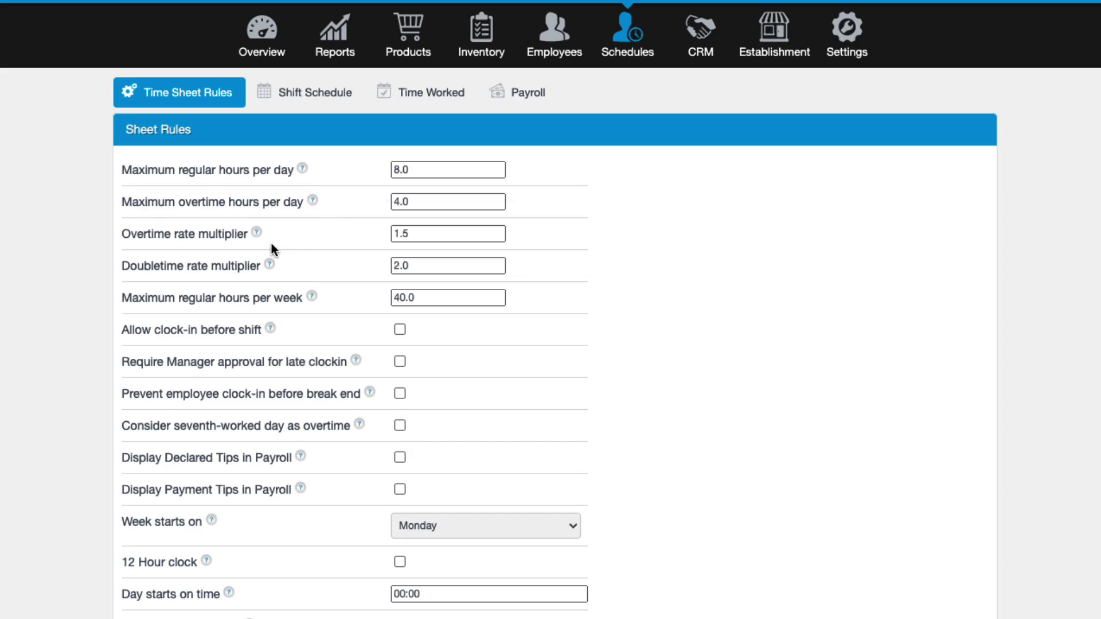
mouse_move(257, 234)
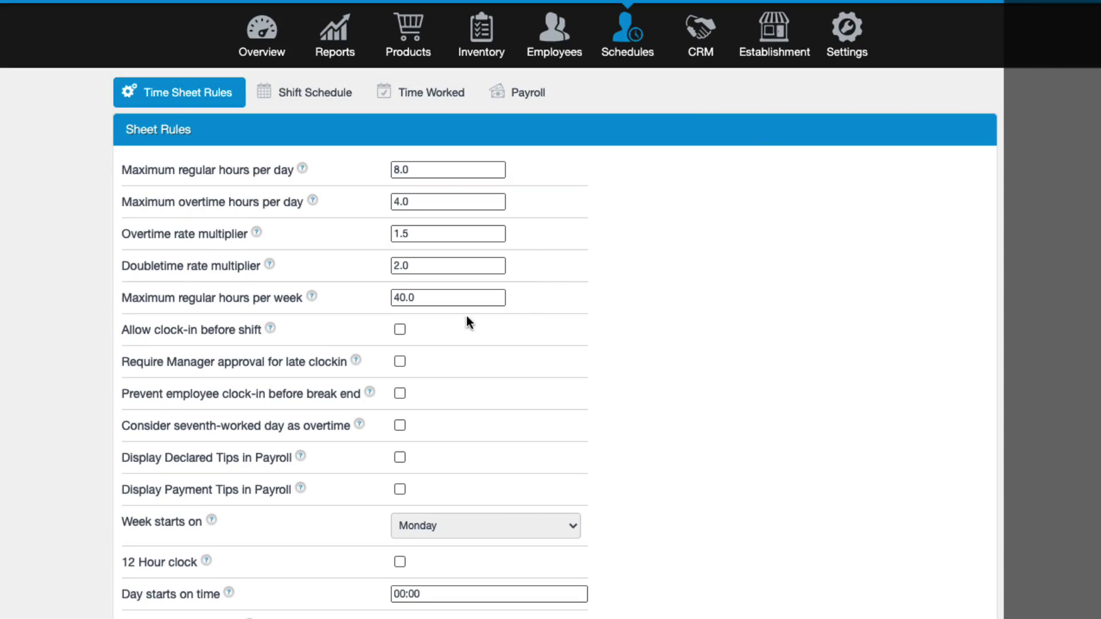
Allow clock-in before shift with a 05:00 limit, and block clock-in before a break ends
click(400, 330)
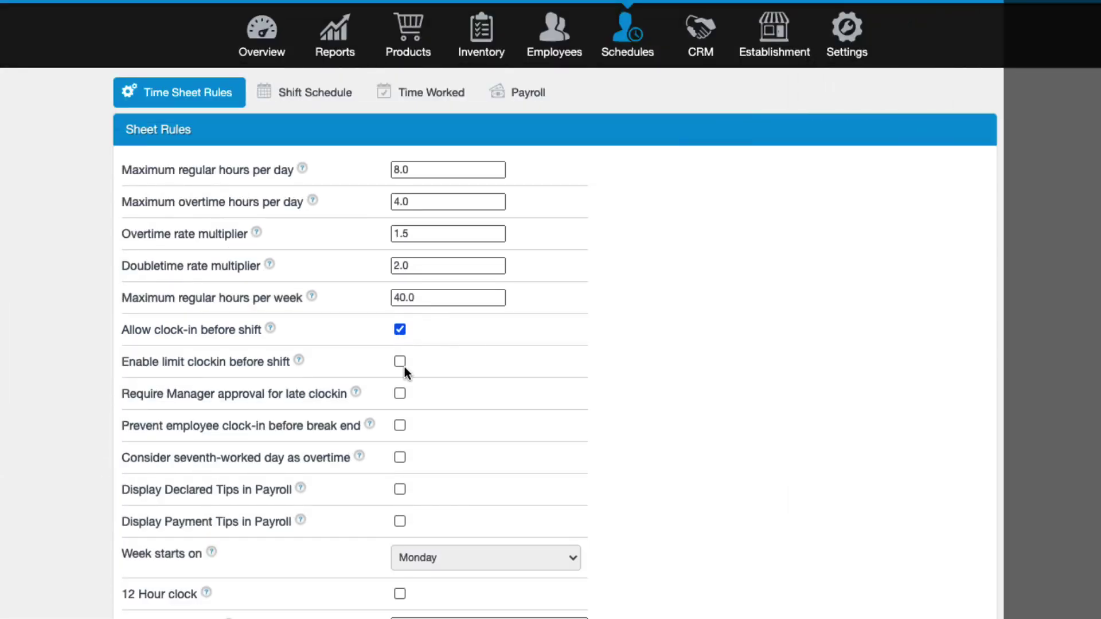
click(400, 363)
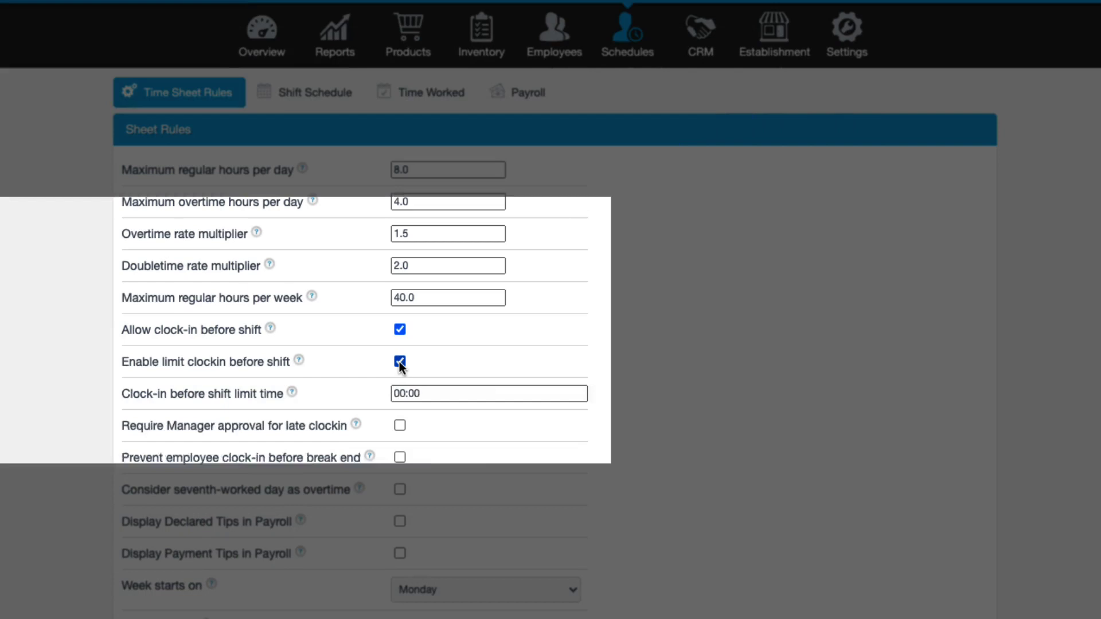
click(430, 394)
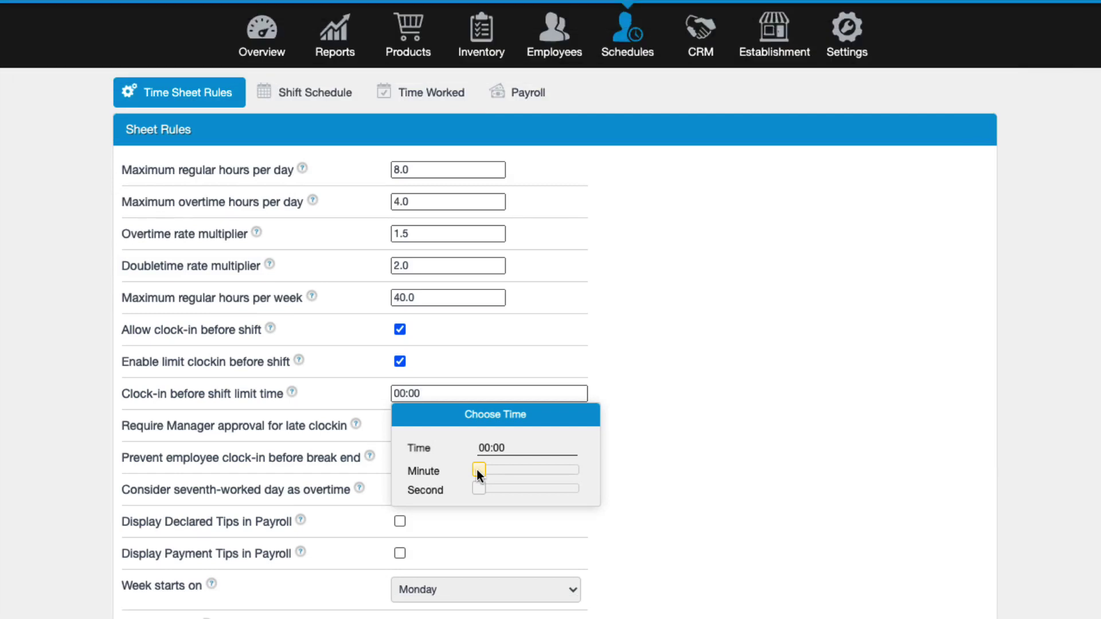
drag(476, 470, 483, 471)
click(627, 367)
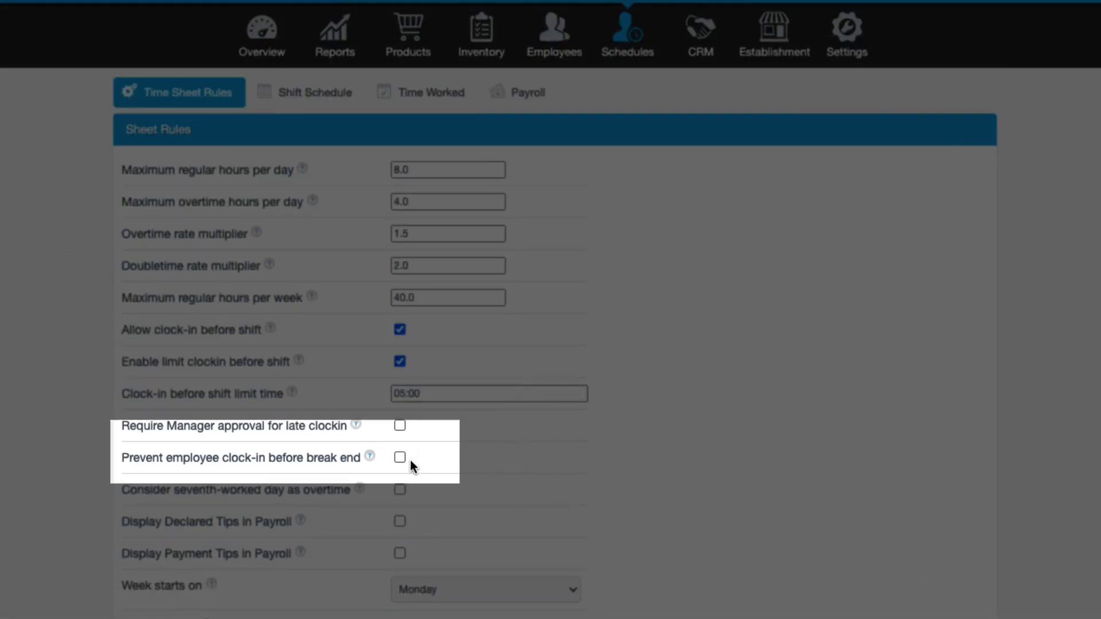
click(397, 458)
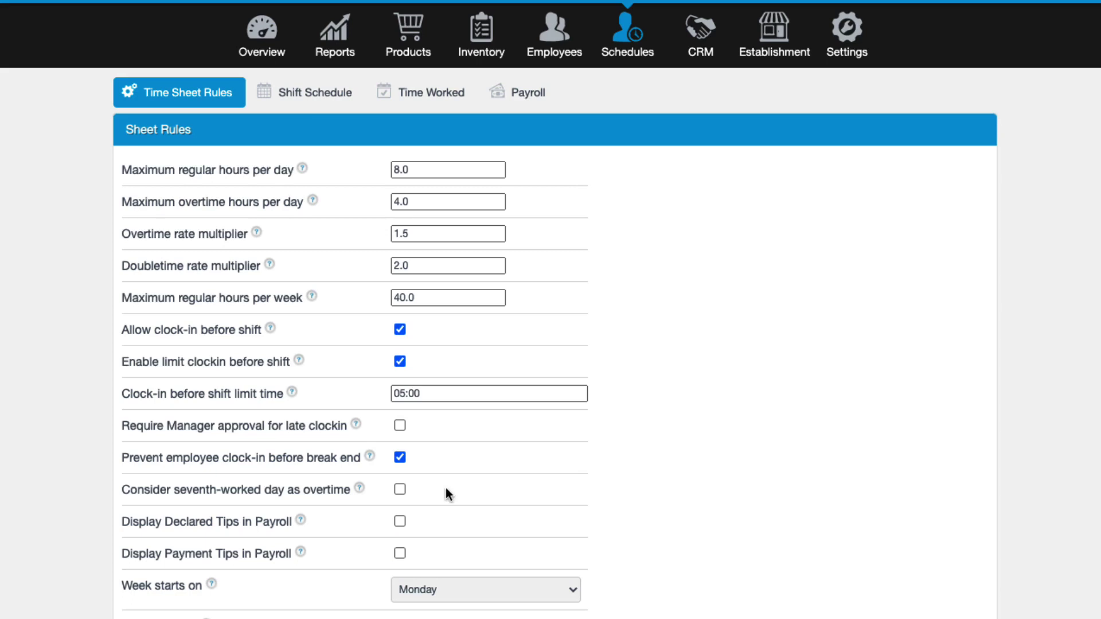
Turn on the 12-hour clock and automatic clock-out at 23:59
scroll(445, 488, down, 3)
scroll(446, 487, down, 3)
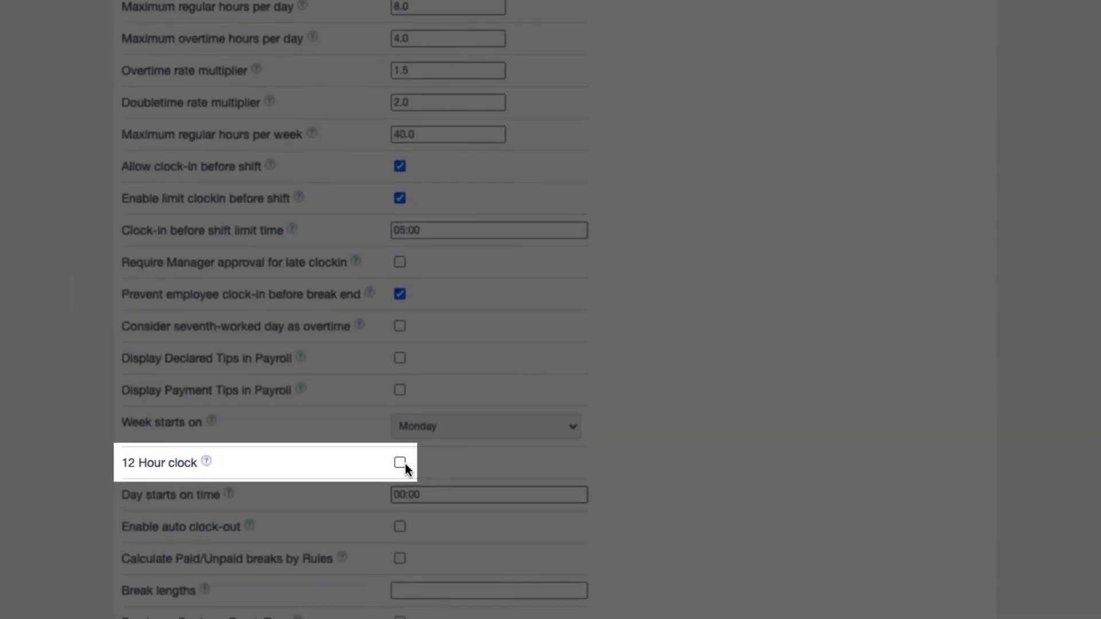
click(400, 464)
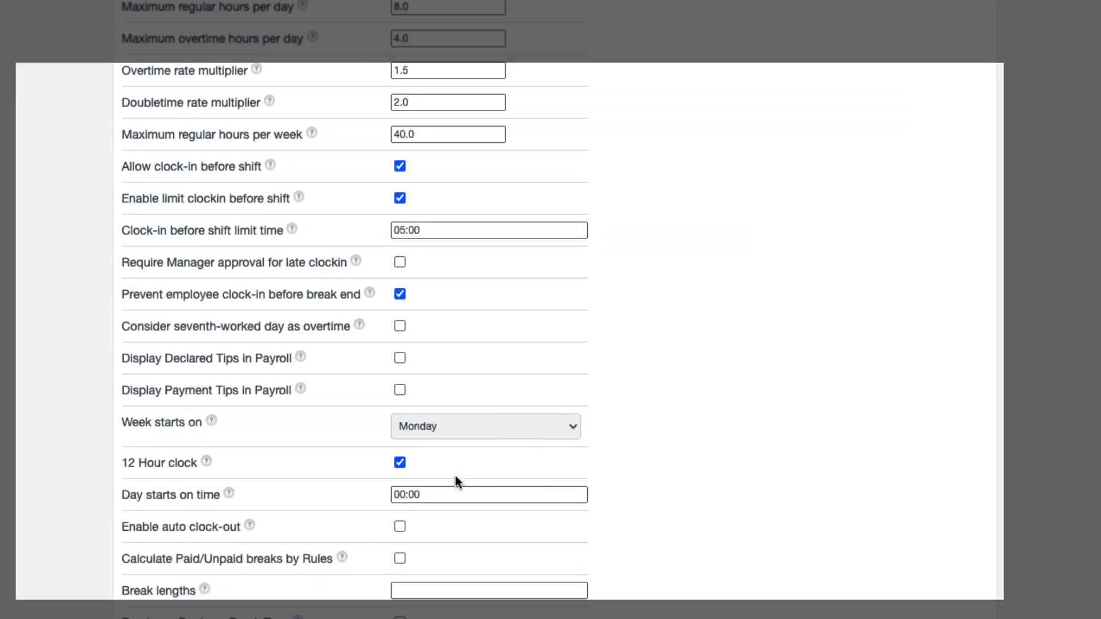
scroll(454, 526, down, 2)
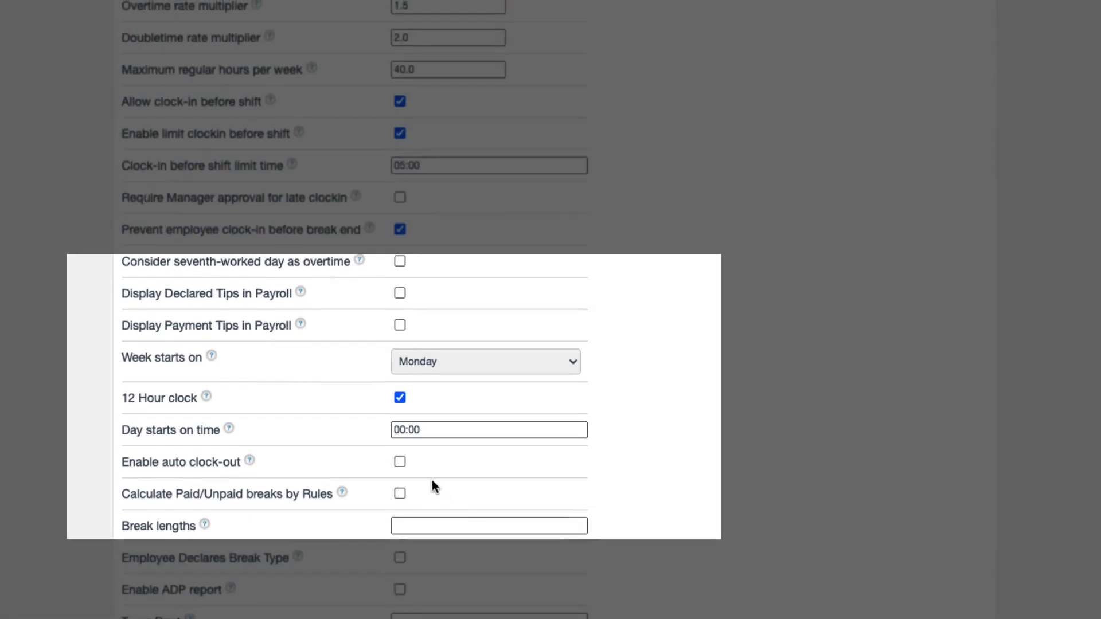
click(400, 462)
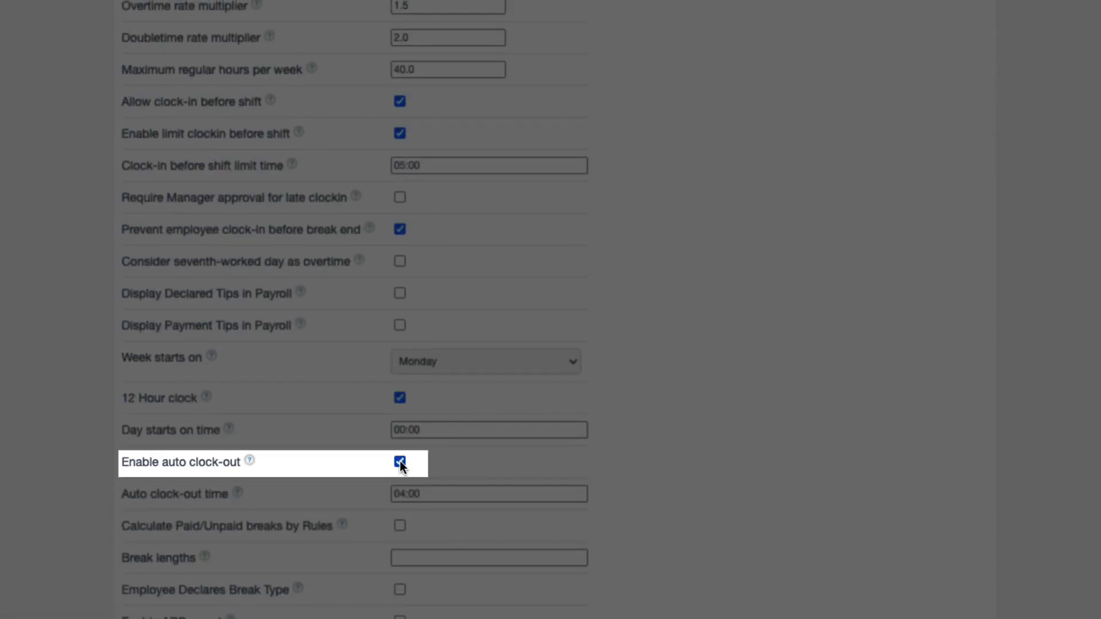
click(435, 494)
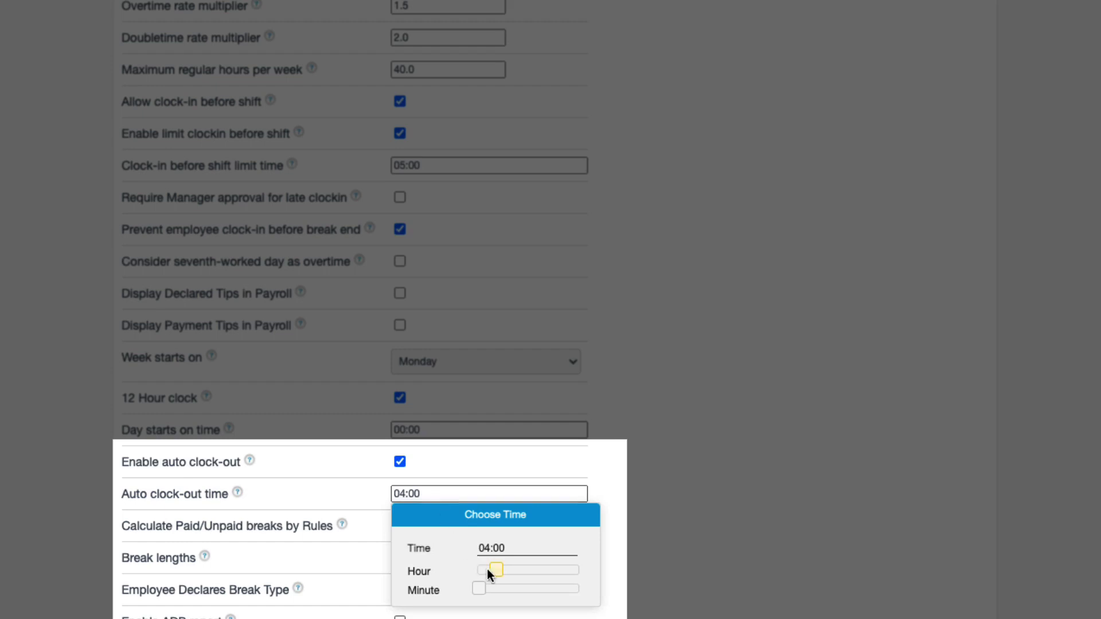
drag(492, 569, 584, 566)
drag(474, 588, 596, 602)
scroll(656, 415, down, 3)
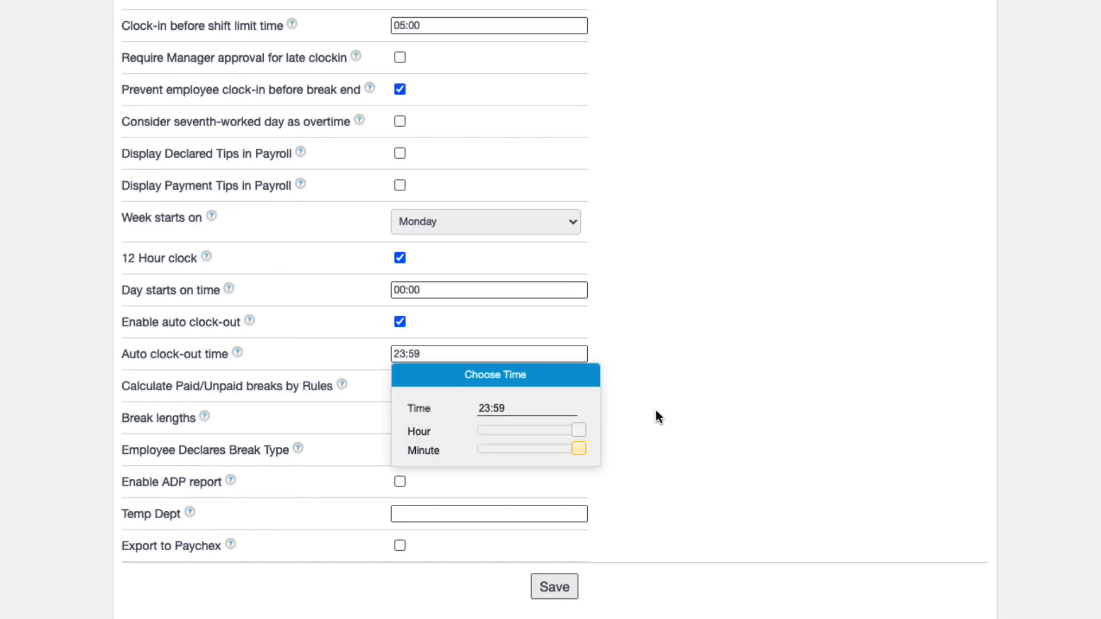
click(656, 411)
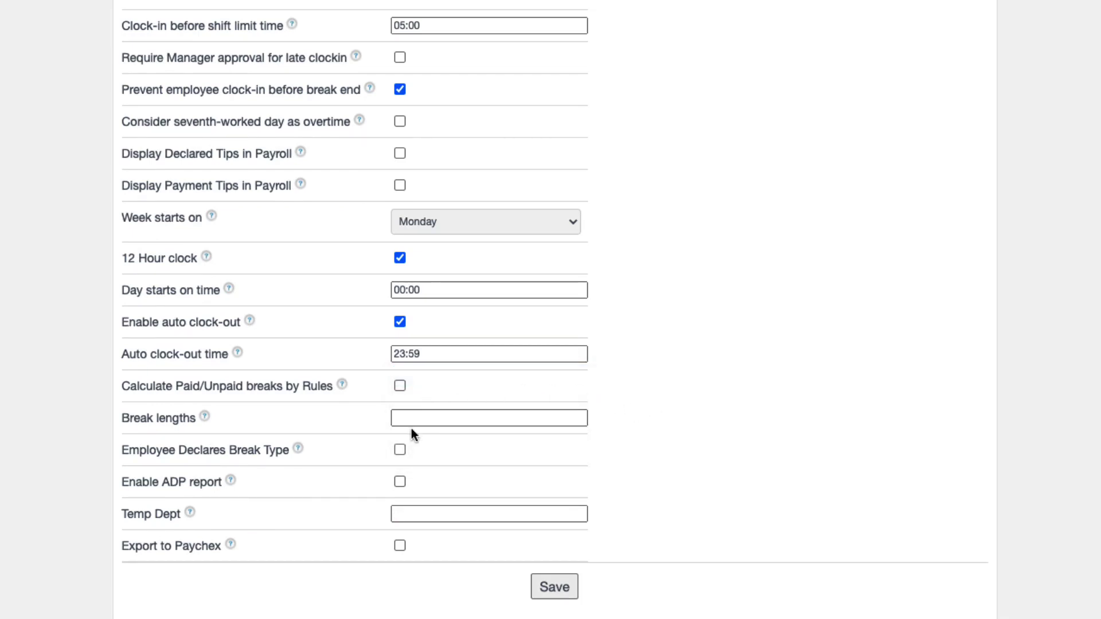
Enable the ADP payroll report and exporting timesheets to Paychex
click(400, 482)
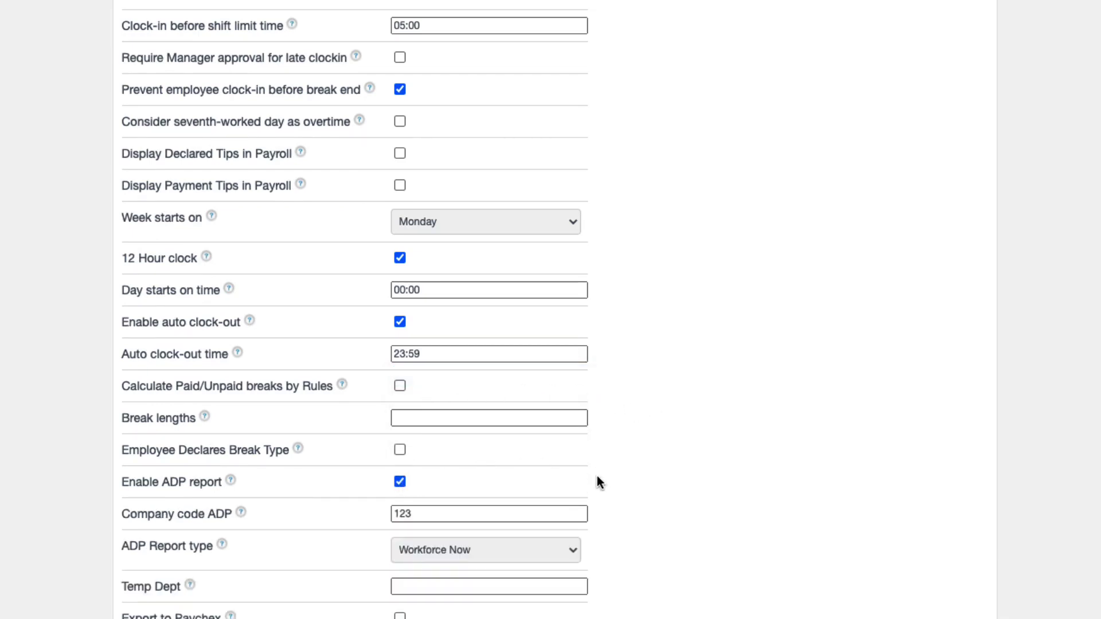
scroll(596, 476, down, 2)
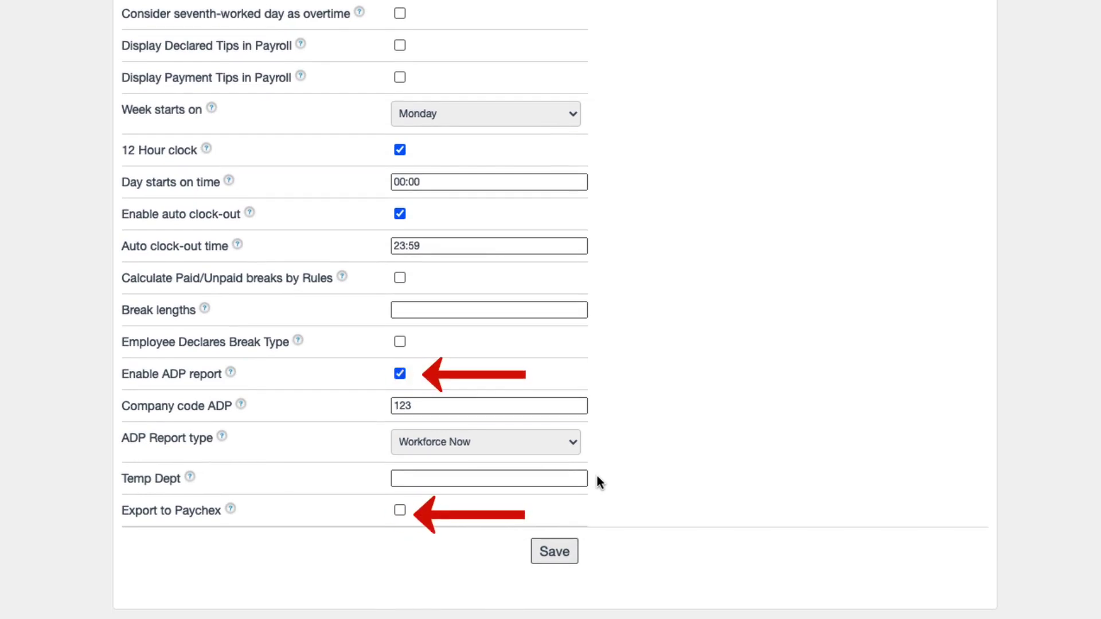
scroll(597, 478, up, 1)
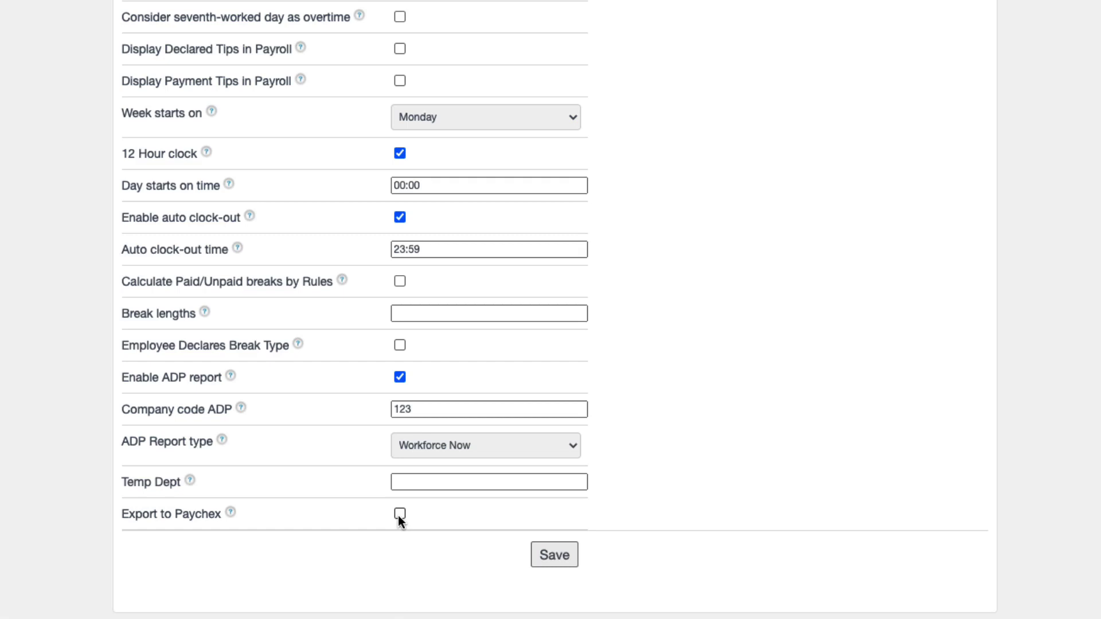
click(400, 515)
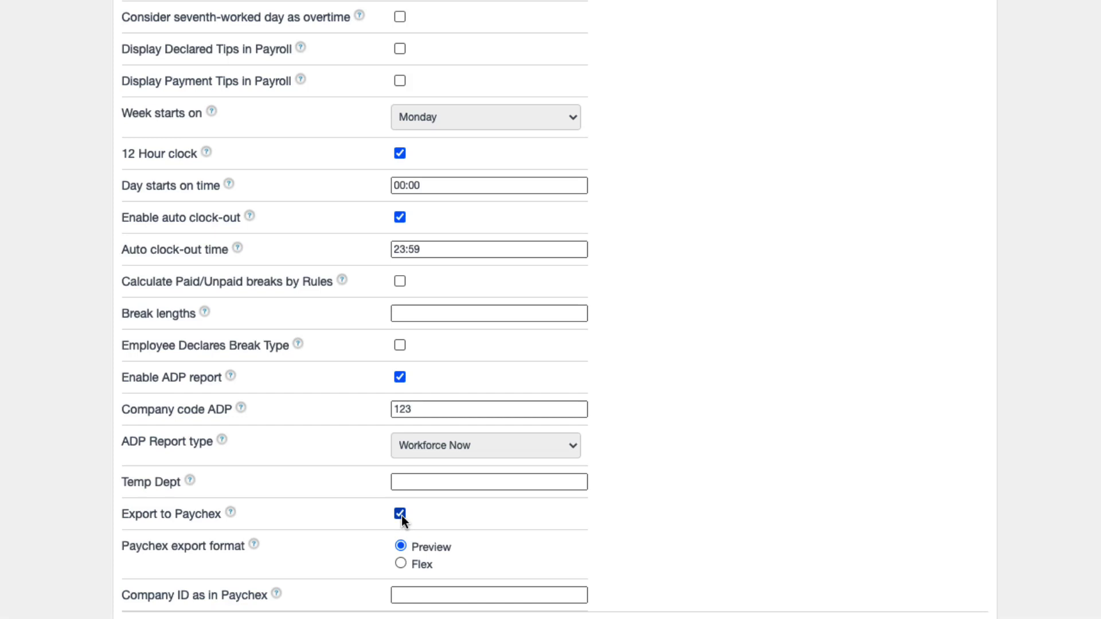
scroll(402, 515, down, 2)
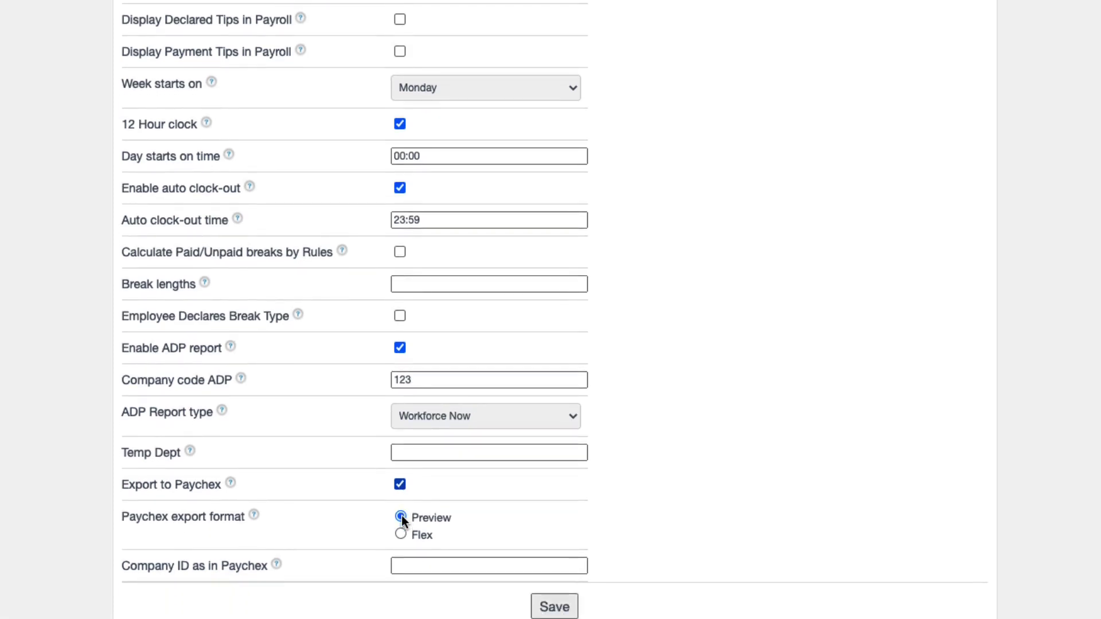
scroll(401, 515, down, 1)
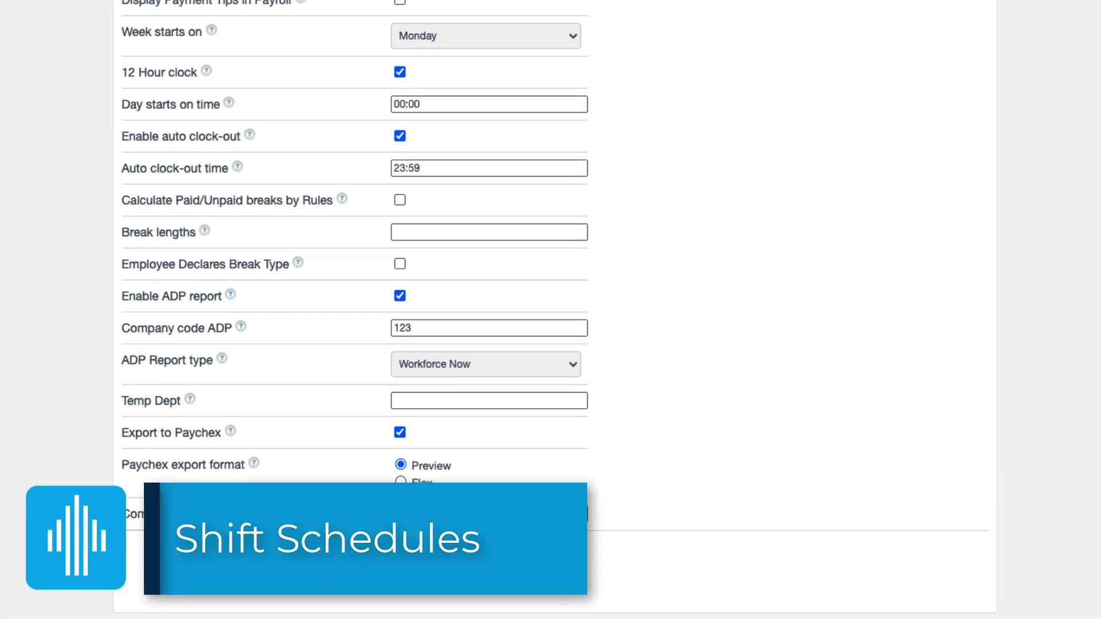
Open the employee Shift Schedule, keeping it filtered to all roles
scroll(354, 310, up, 5)
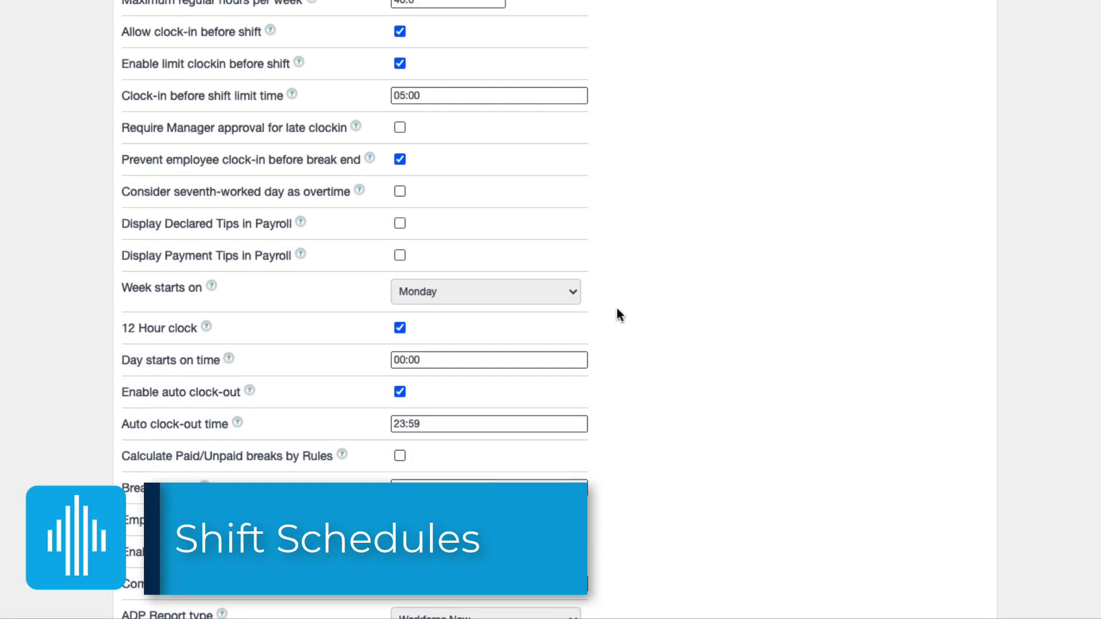
scroll(617, 313, up, 6)
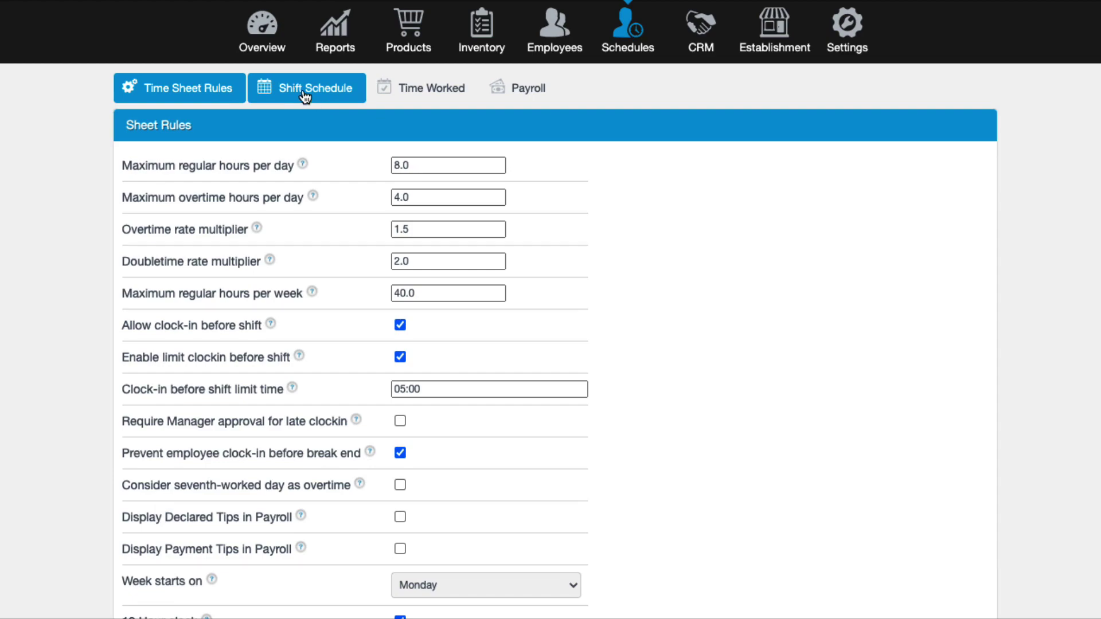
click(305, 96)
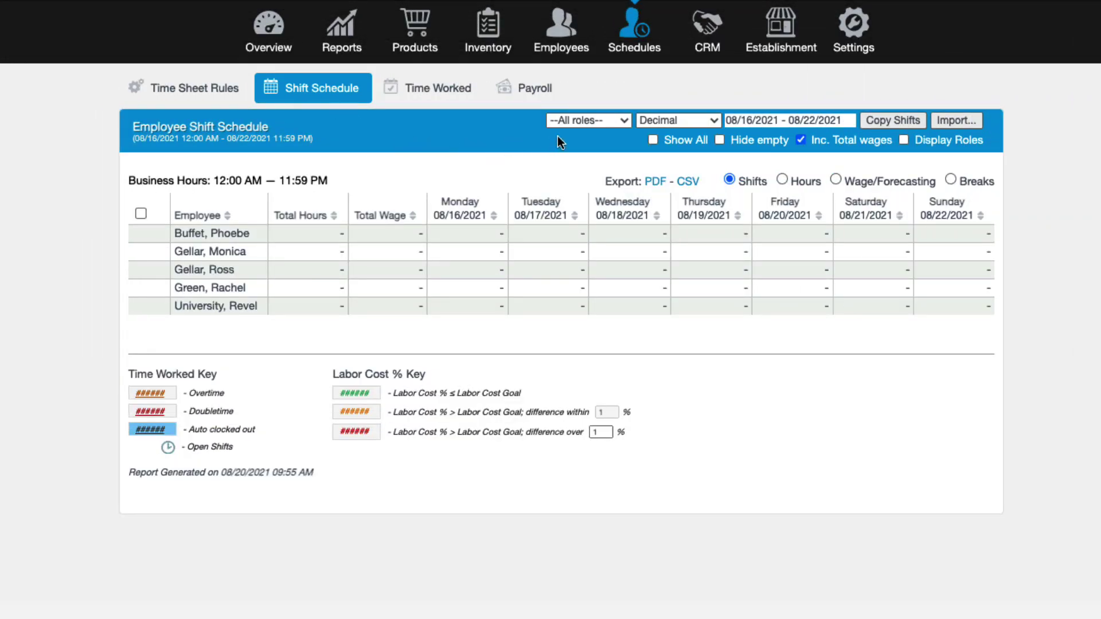
click(625, 122)
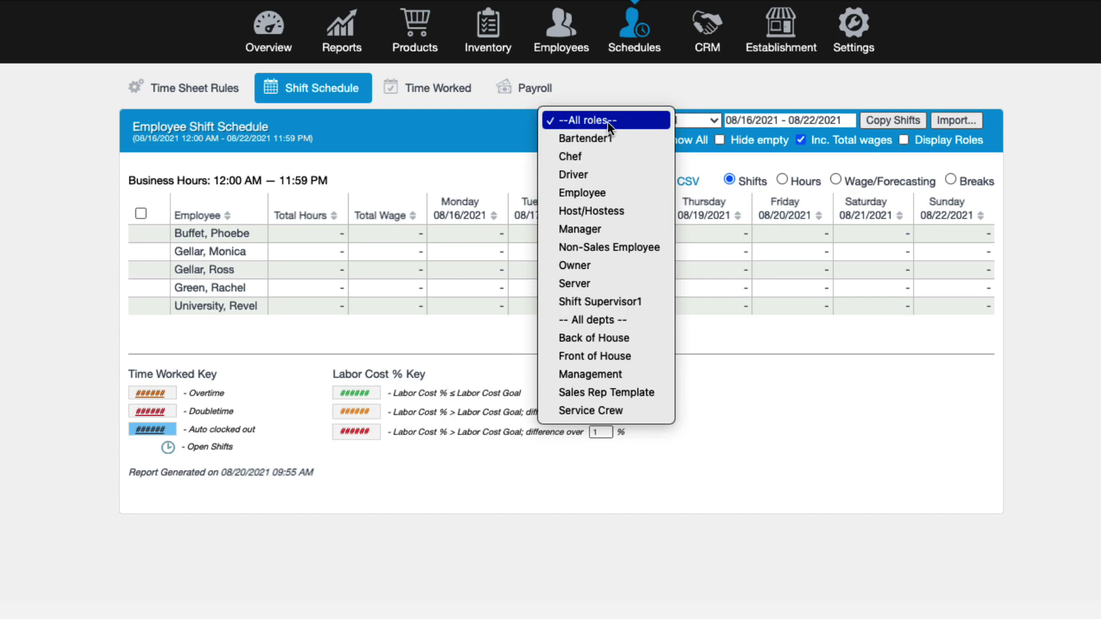
click(606, 326)
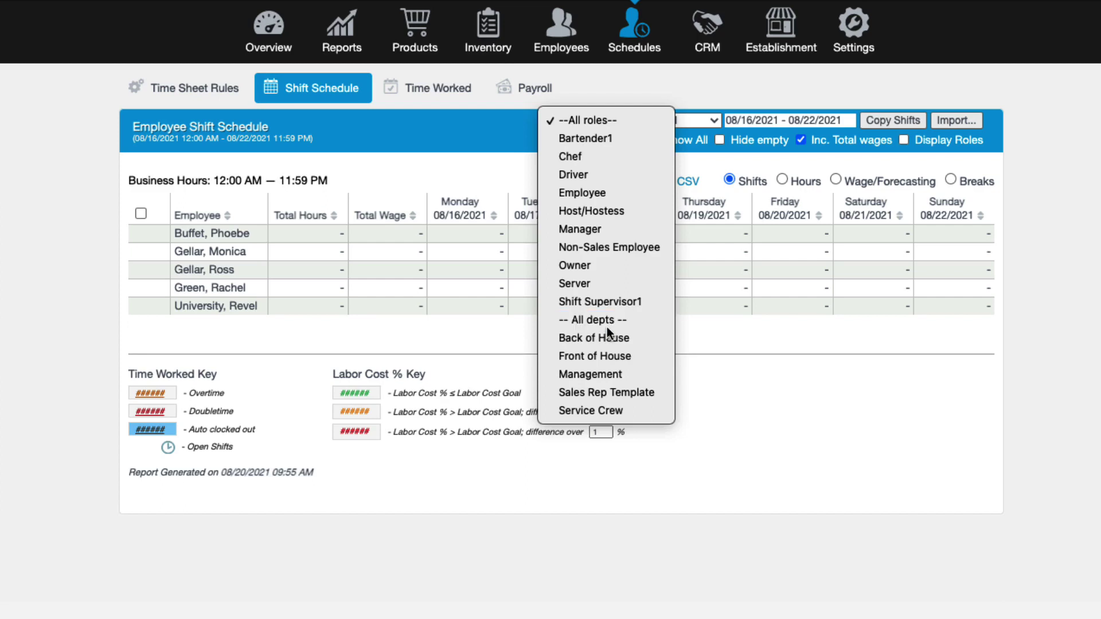
Switch the time format to HH:MM and load the week of 08/30/2021–09/05/2021
click(688, 122)
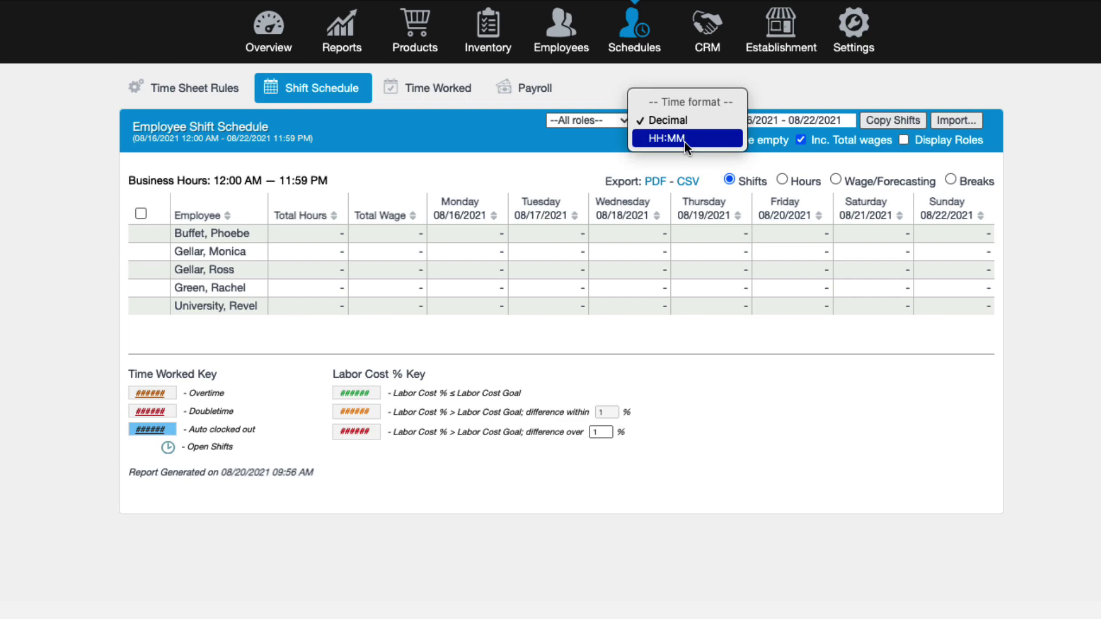
click(683, 141)
click(766, 120)
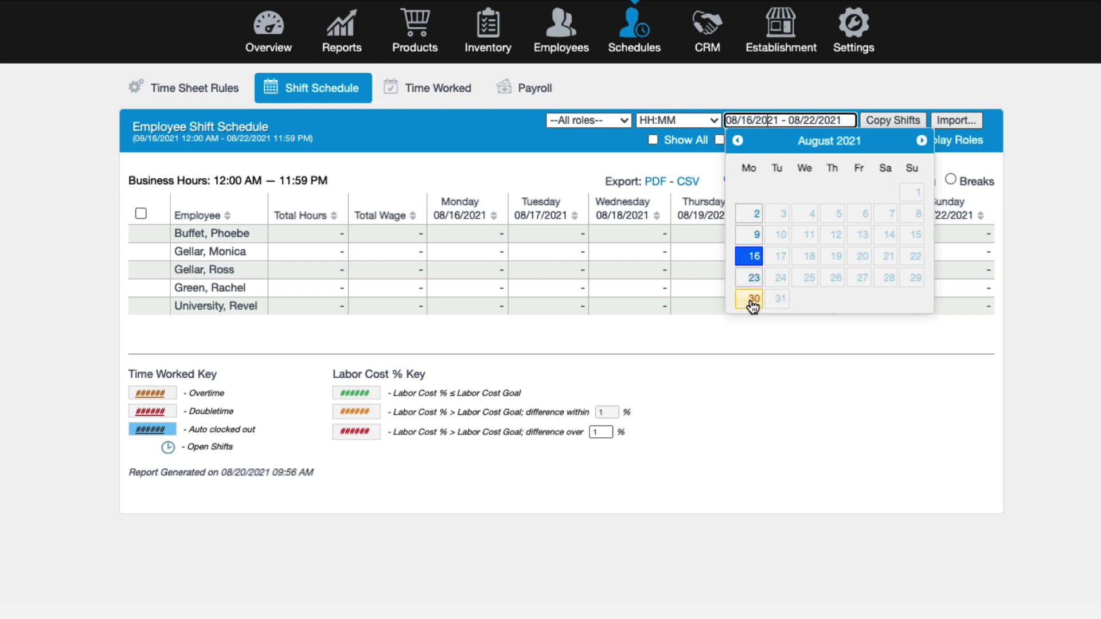
click(752, 303)
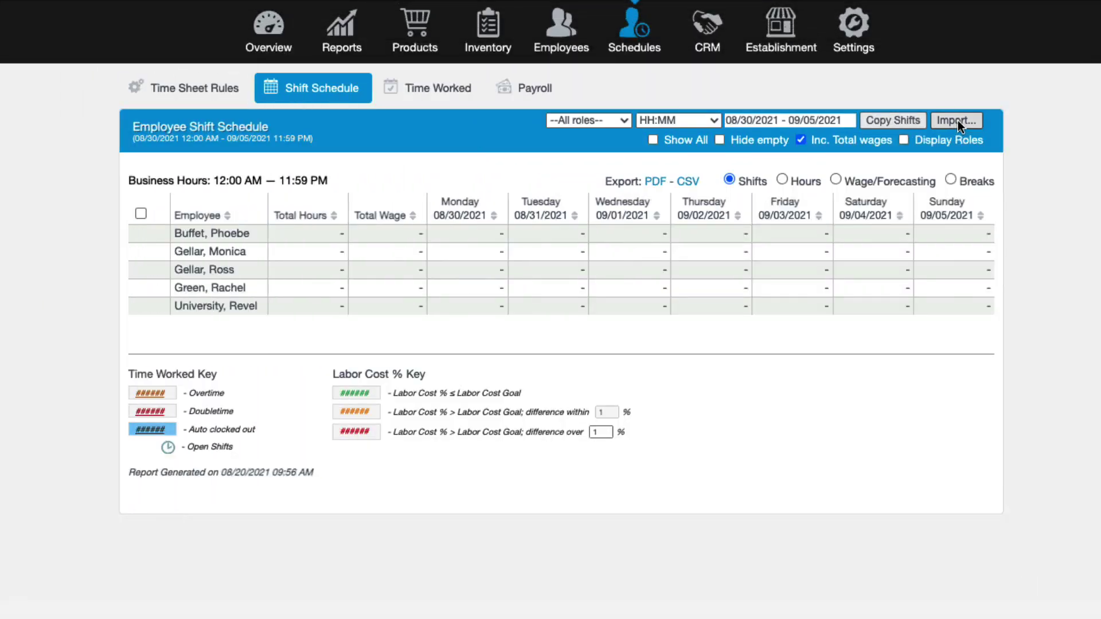
click(958, 121)
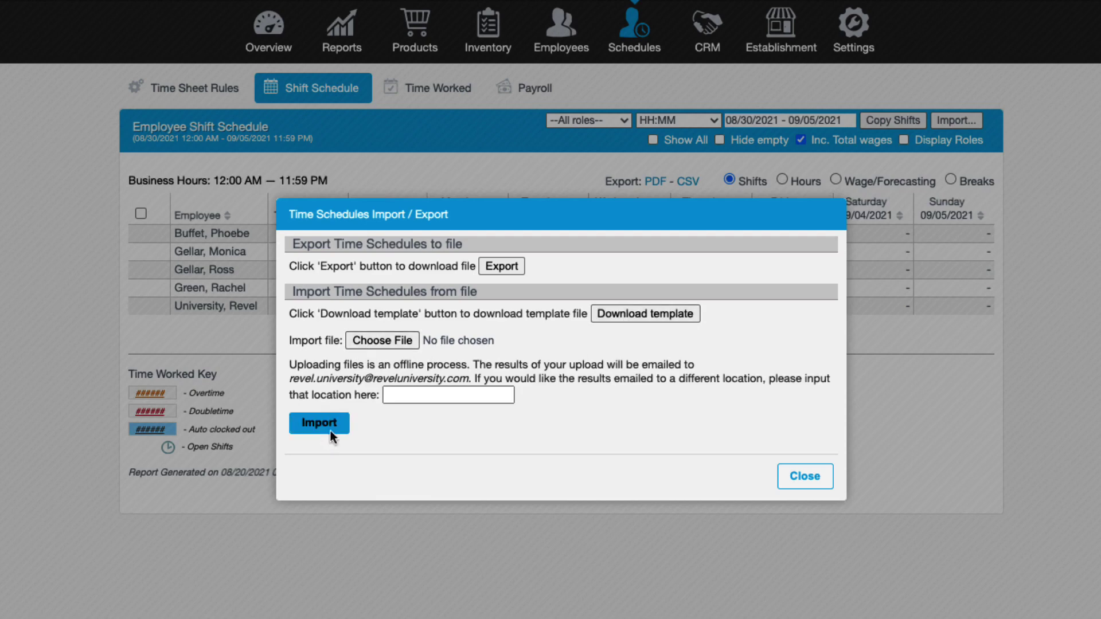
click(805, 477)
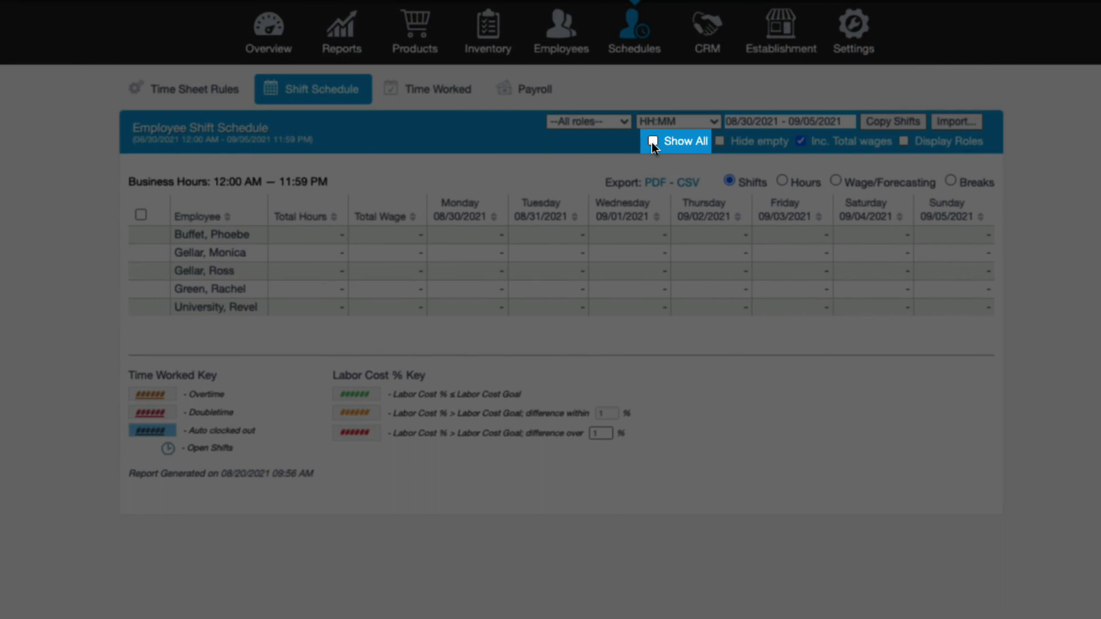
click(652, 142)
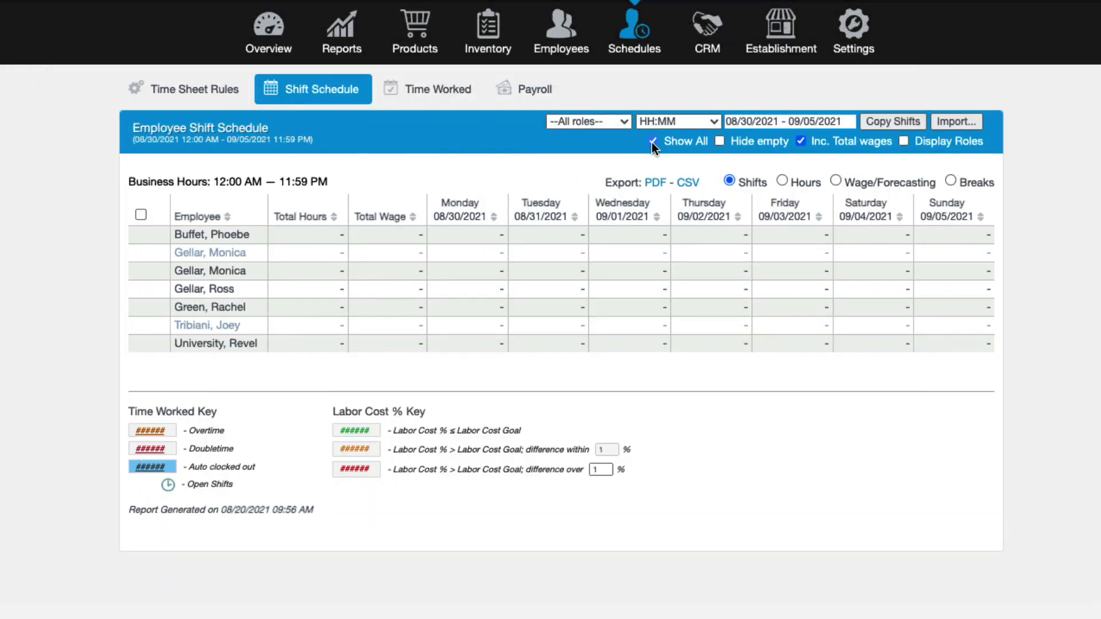
click(651, 142)
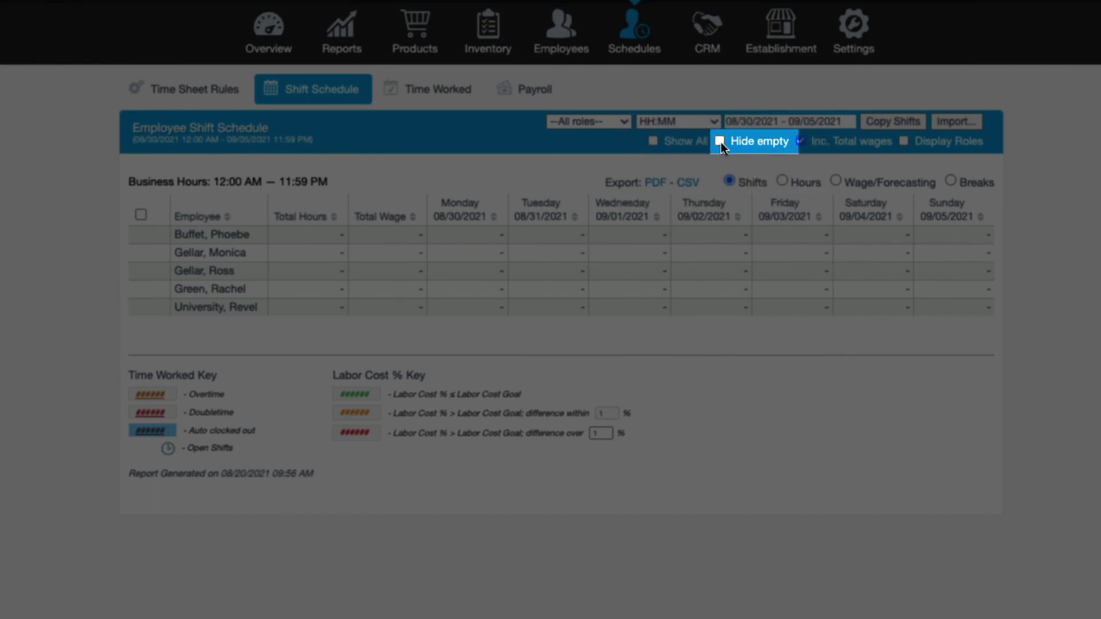
click(720, 142)
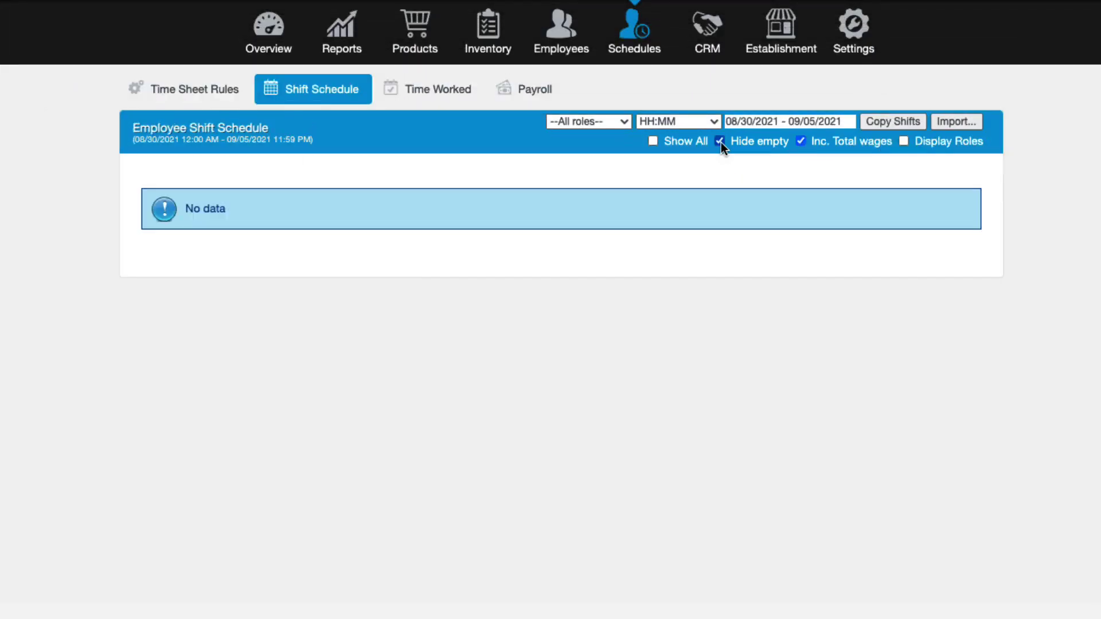
click(720, 142)
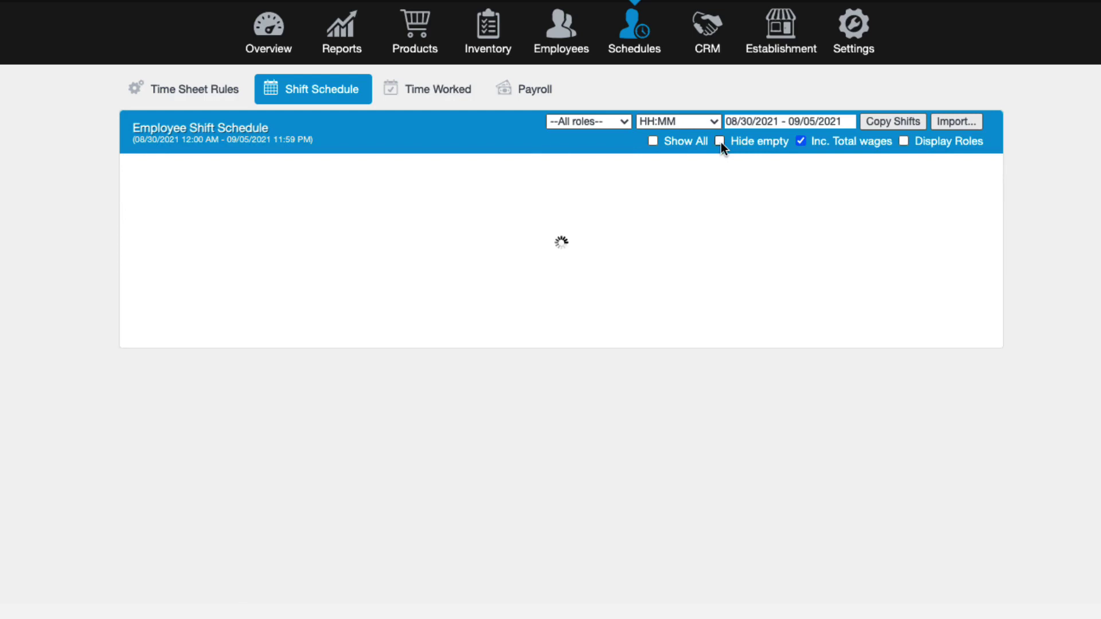
click(800, 141)
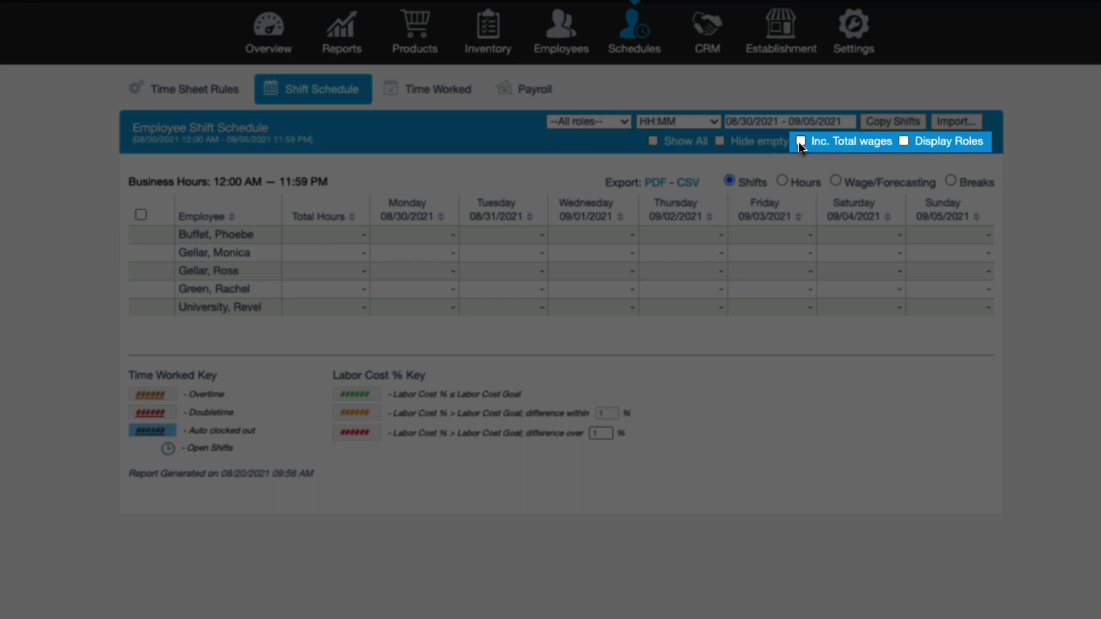
click(800, 142)
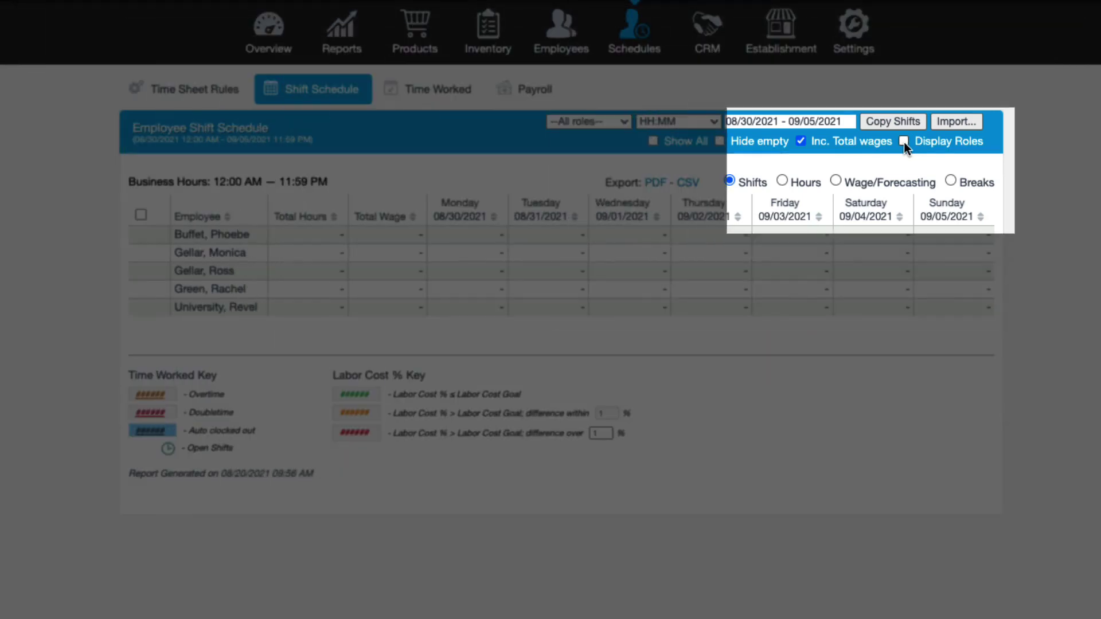
click(904, 142)
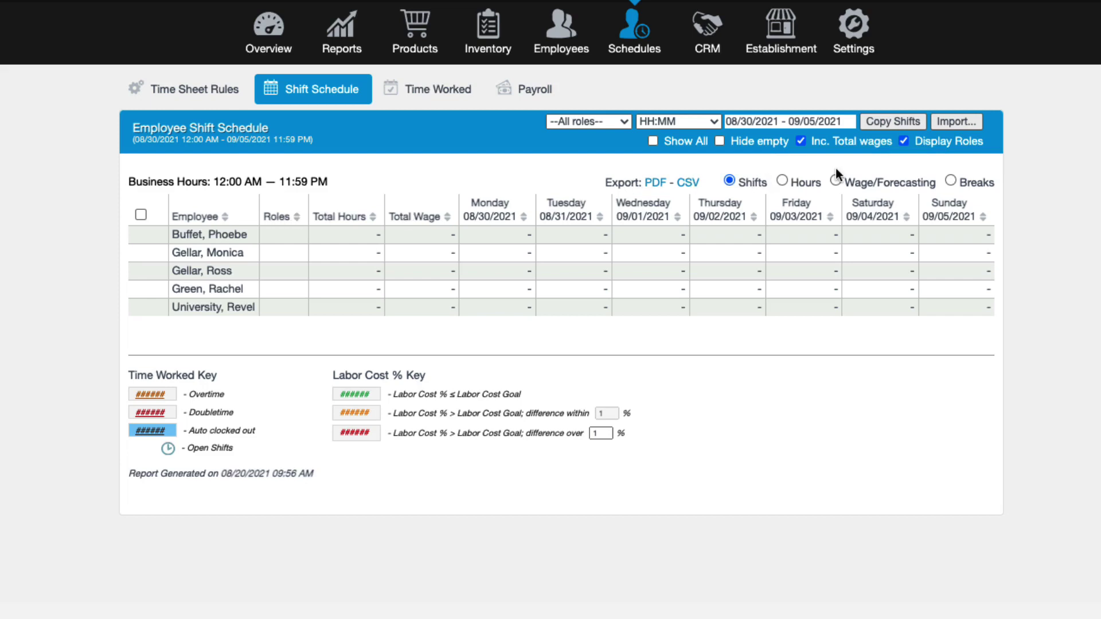
click(907, 141)
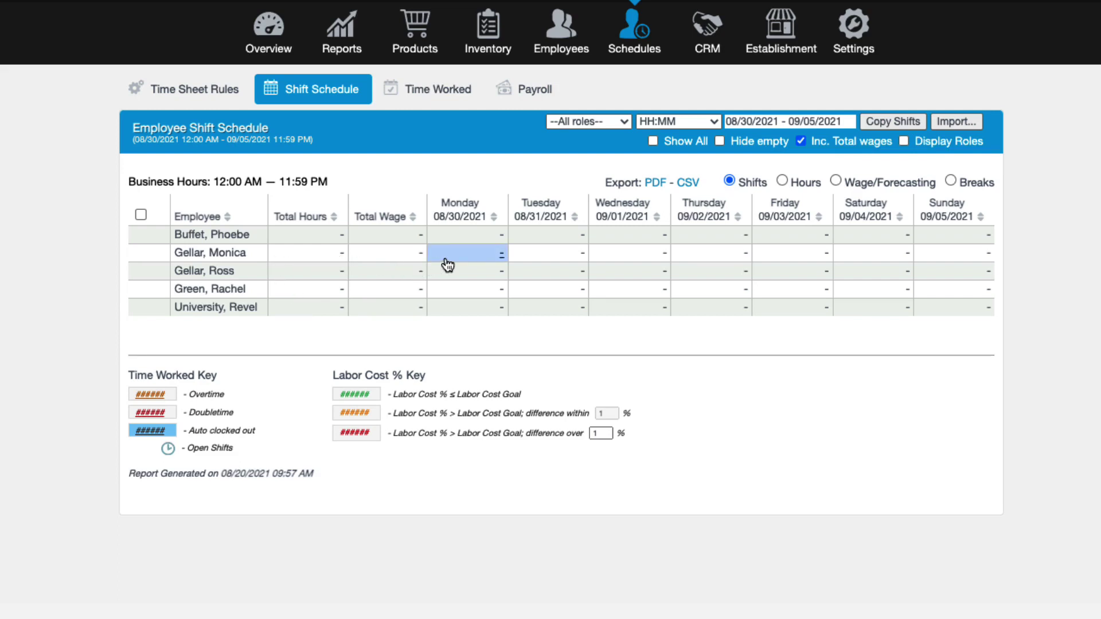
Add a Bartender1 shift for the second employee on 08/30/2021 starting 08:00 AM, ending with a break
click(488, 260)
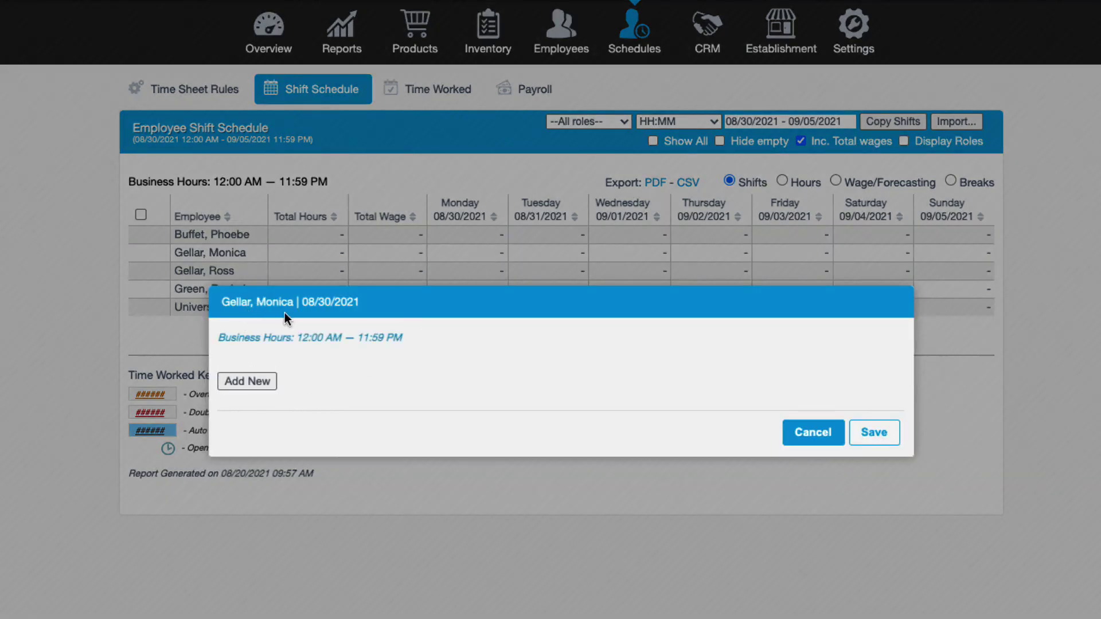
click(249, 383)
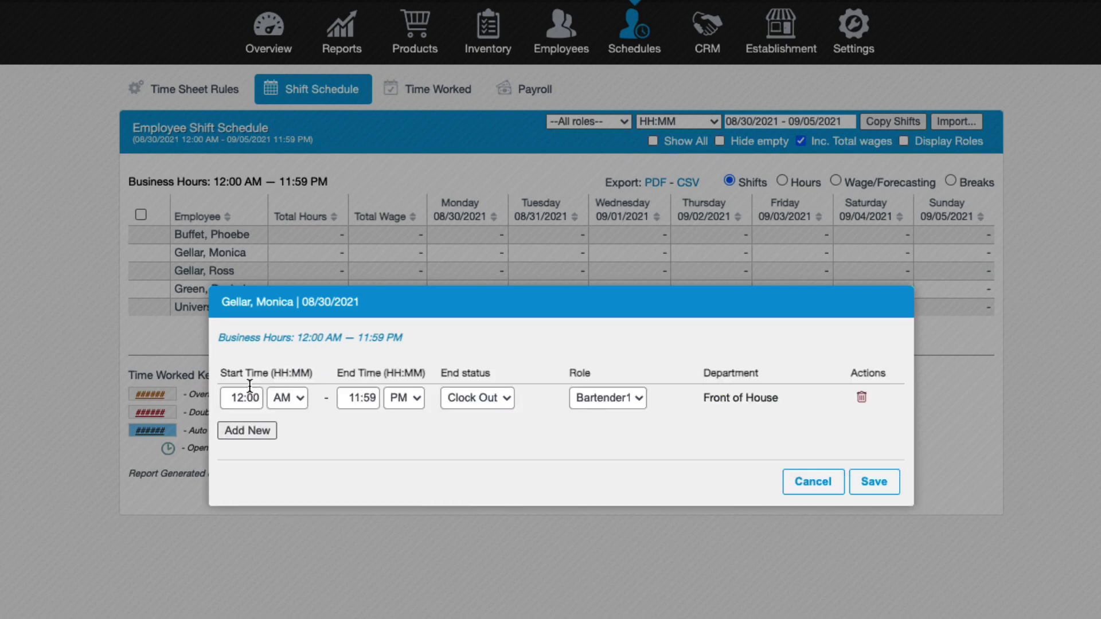
double_click(242, 402)
text(08)
key(Tab)
click(508, 397)
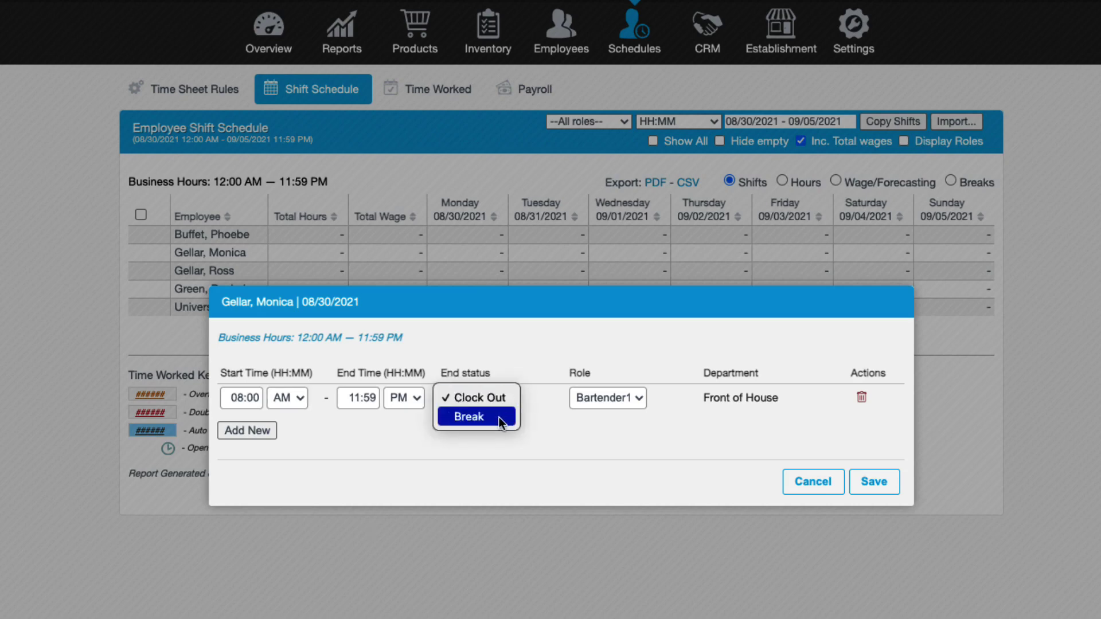
click(499, 418)
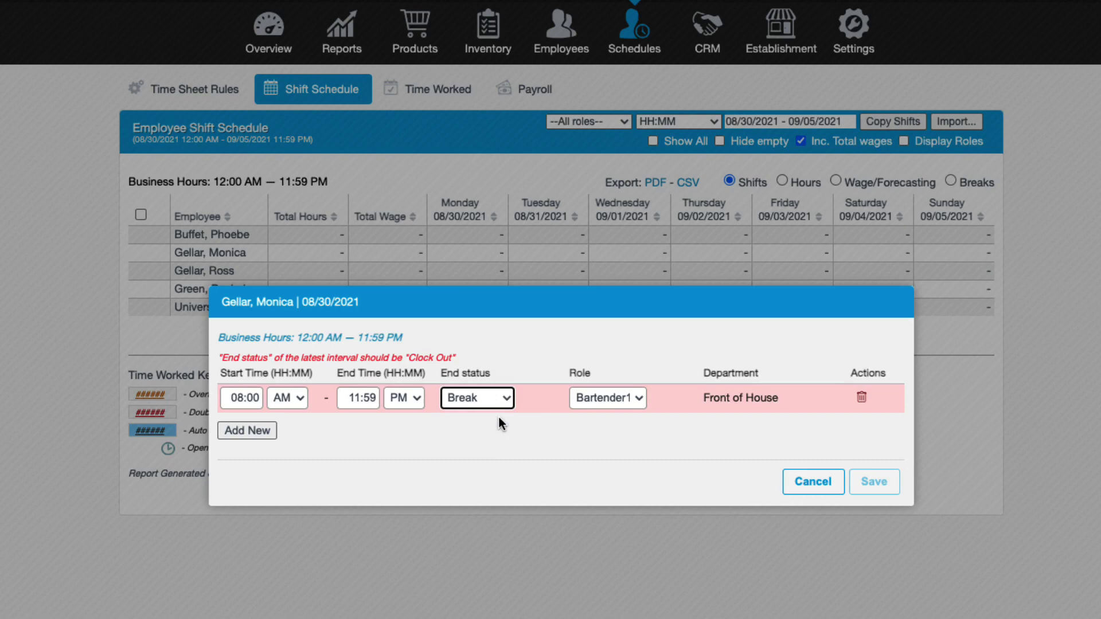
click(638, 398)
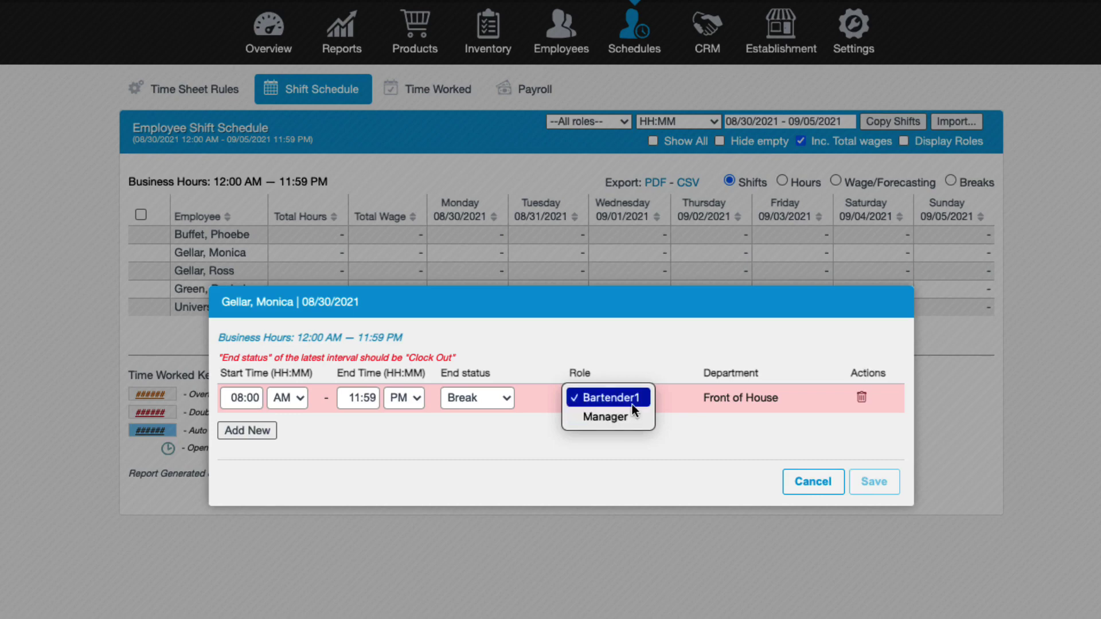
click(631, 404)
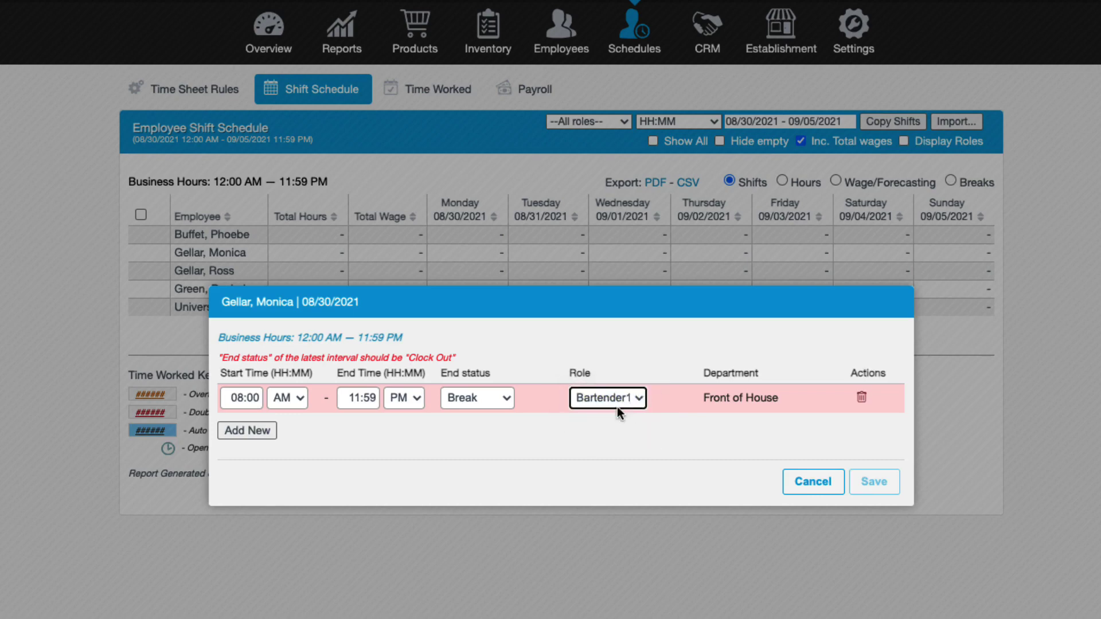
Add a 12:30 PM–4:59 PM second shift, make the first end 11:59 AM, keep Bartender1, and save
click(247, 431)
double_click(253, 426)
text(30)
click(287, 426)
click(298, 446)
key(Tab)
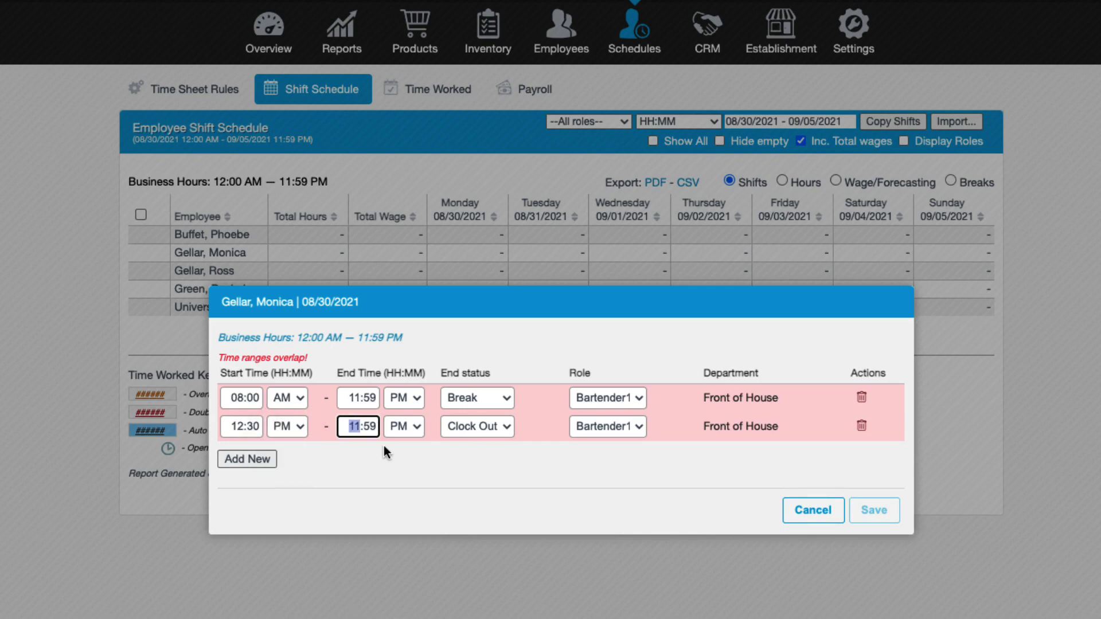
text(4)
click(404, 397)
click(404, 377)
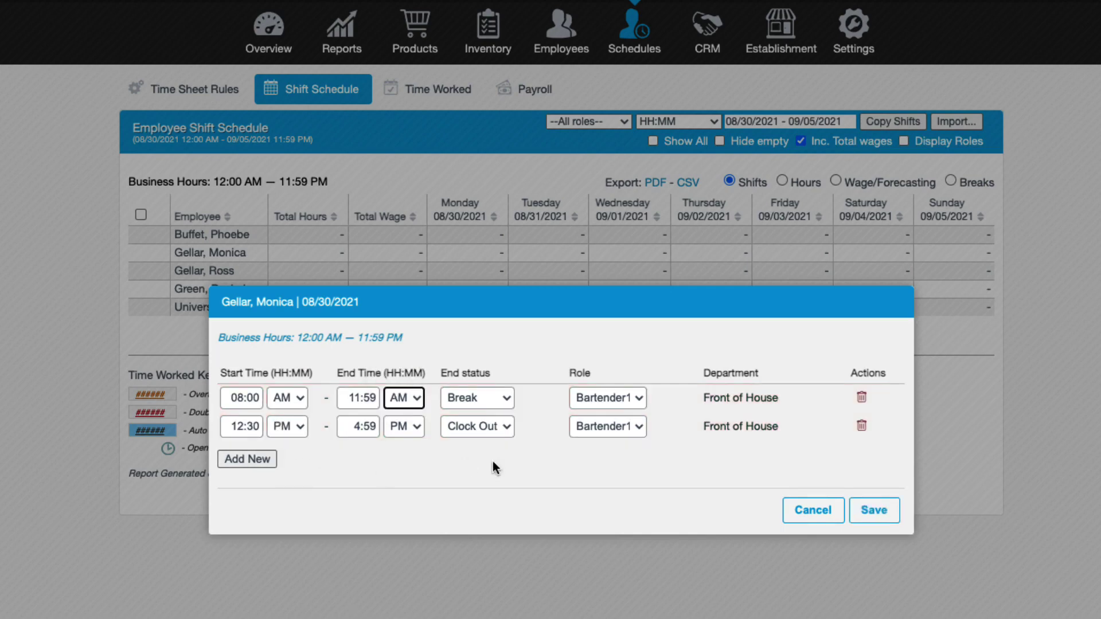
click(608, 397)
click(625, 414)
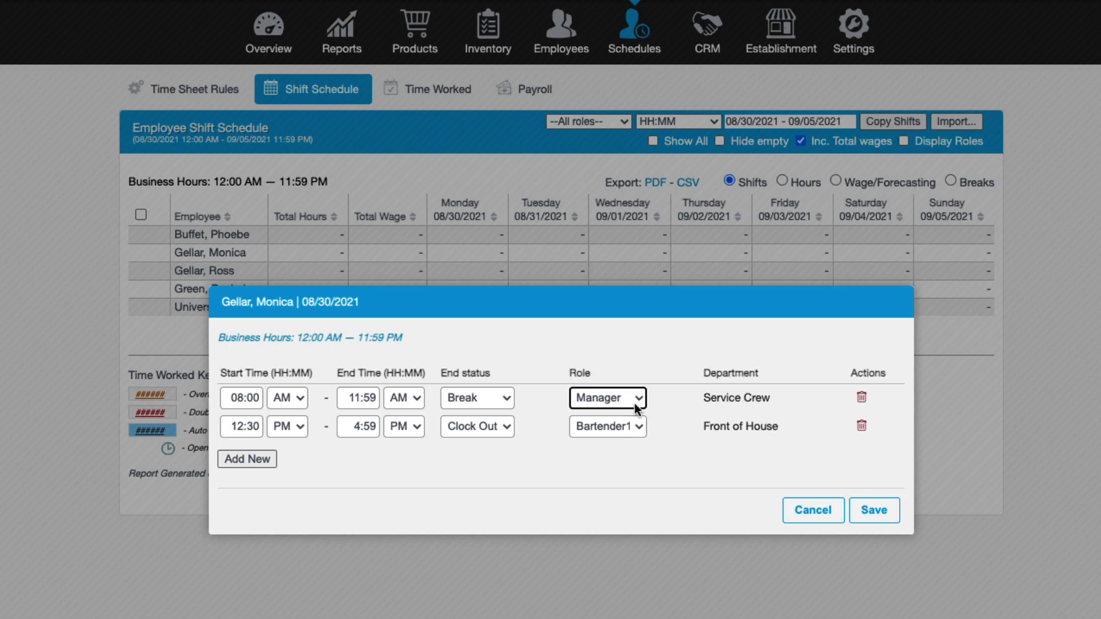
click(635, 403)
click(602, 377)
click(873, 510)
Show the Roles column and set the employee's 08/31/2021 shift to 12:00 PM–4:59 PM
click(904, 141)
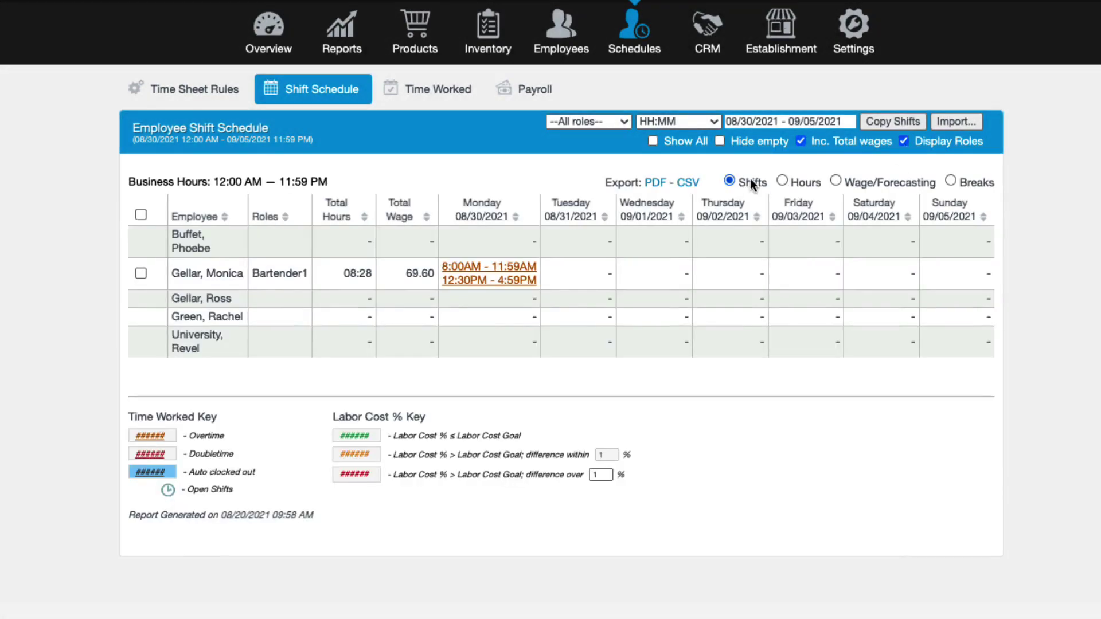
click(579, 281)
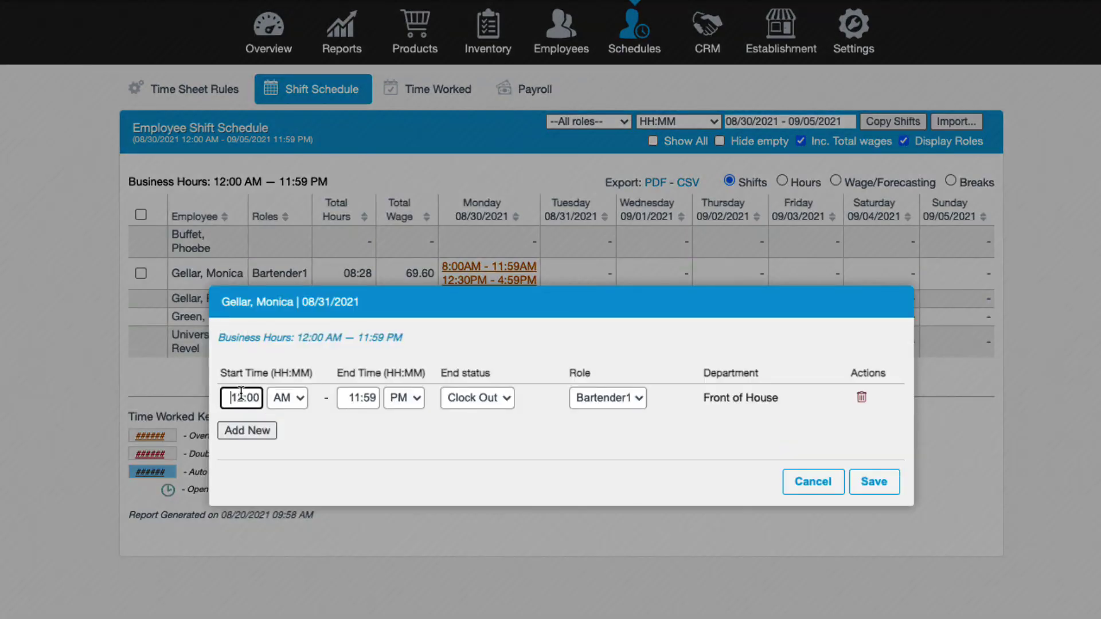
click(285, 397)
click(289, 417)
double_click(355, 398)
text(4)
Add a 5:30 PM–11:59 PM second shift, end the first with a break, make both Manager, and save
click(248, 430)
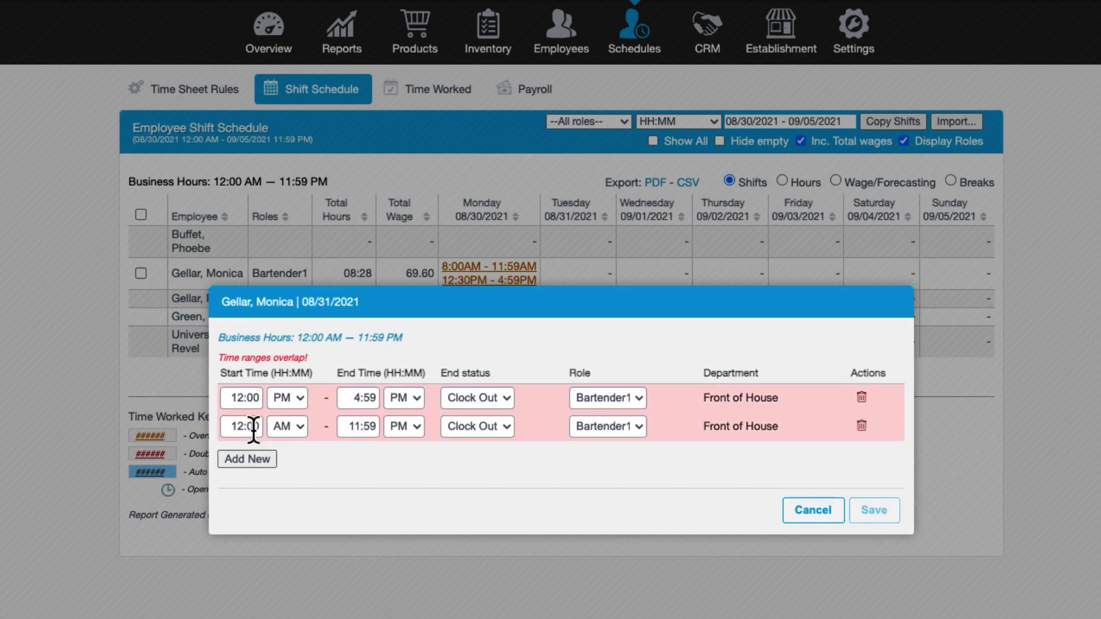
click(235, 427)
text(5:30)
click(287, 427)
click(289, 442)
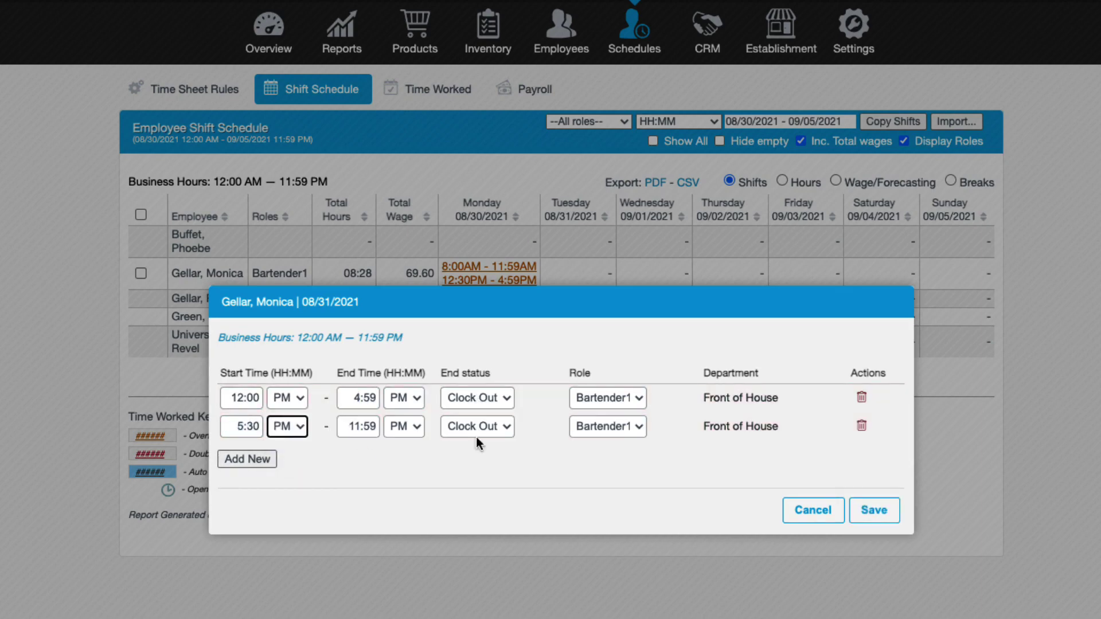
click(477, 427)
click(494, 416)
click(607, 397)
click(625, 417)
click(608, 426)
click(625, 446)
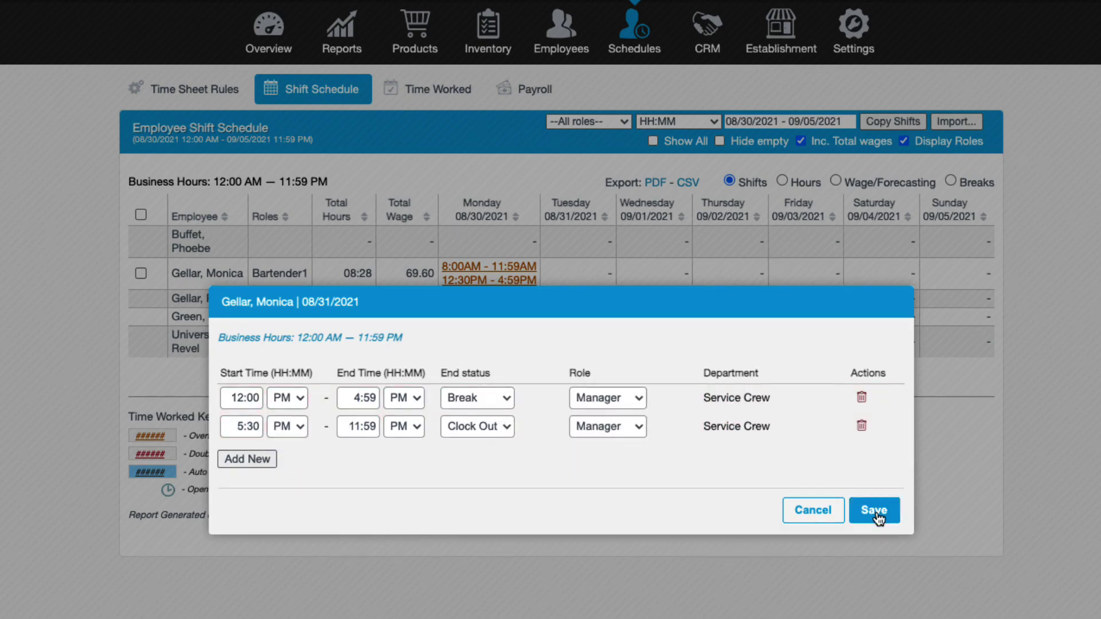
click(874, 509)
Select the new Manager and Bartender1 shift rows in the schedule
click(141, 275)
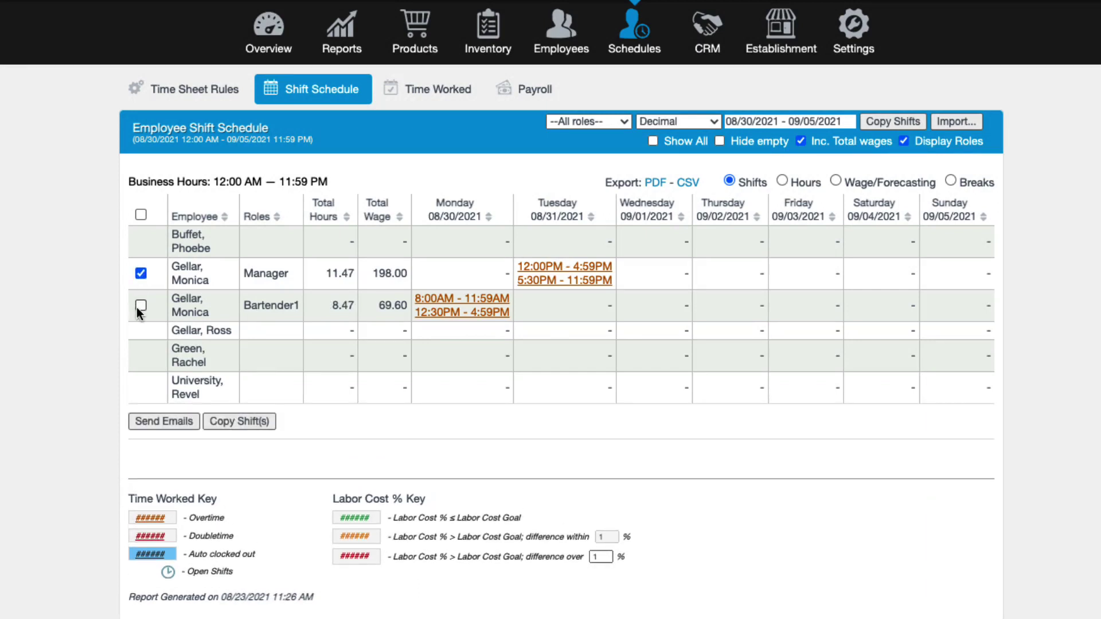
click(141, 305)
click(144, 424)
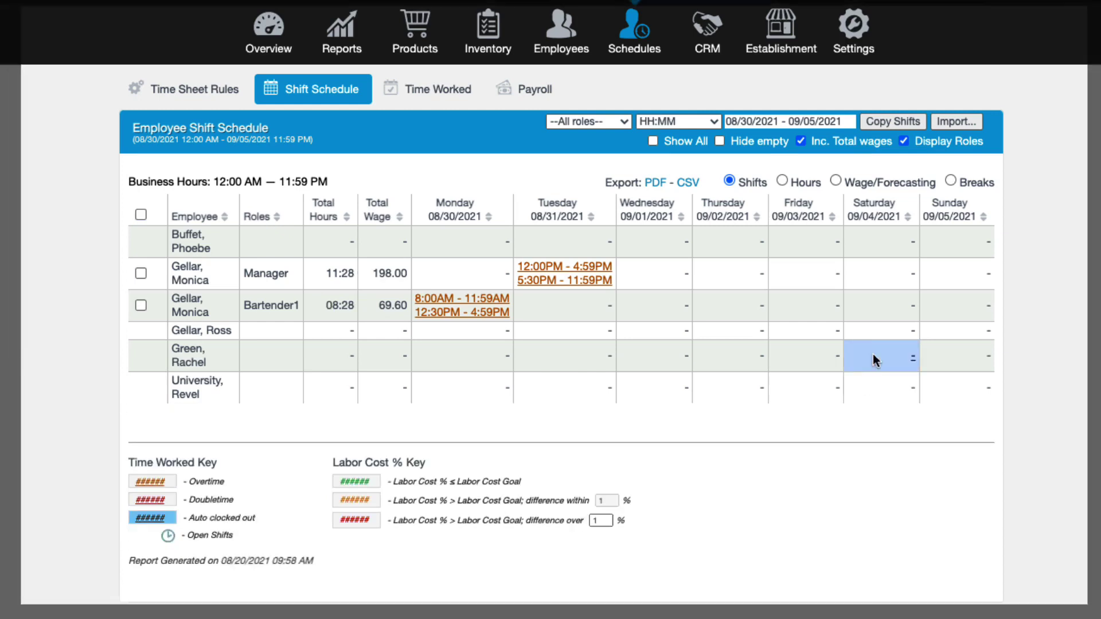
click(886, 305)
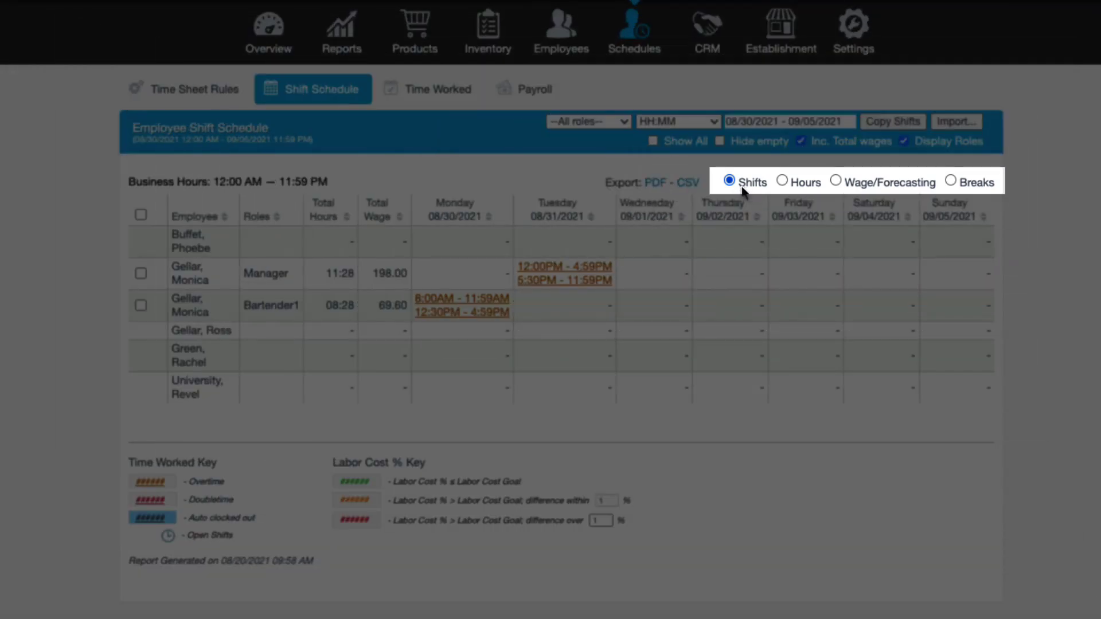
View daily hour totals in HH:MM, then wage forecasting and break times, before opening Time Worked
click(783, 181)
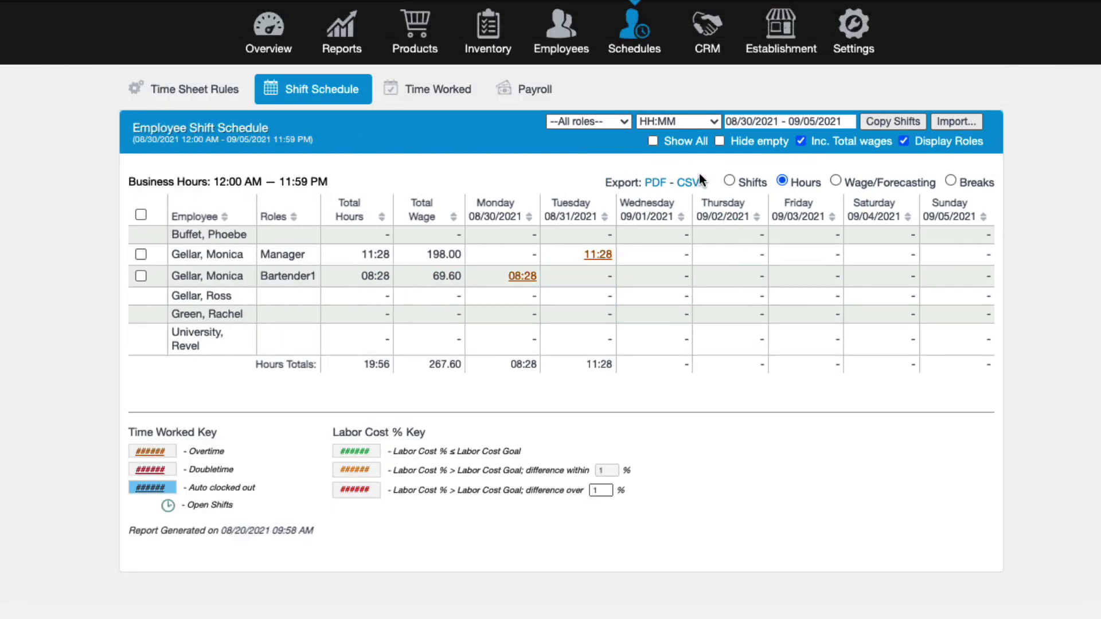
click(714, 120)
click(699, 106)
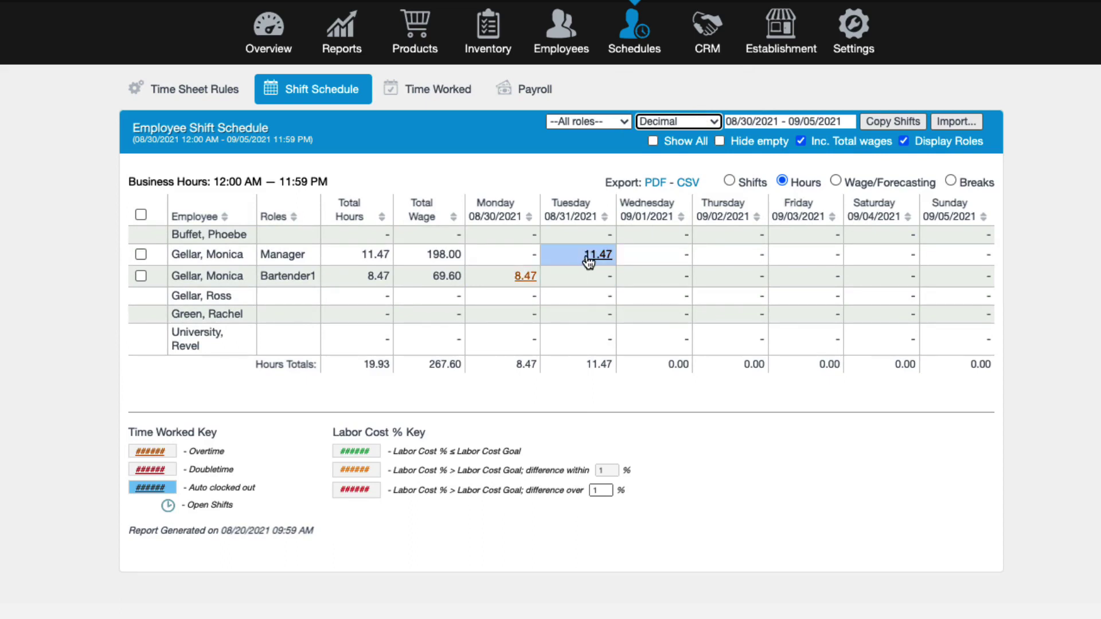
click(836, 181)
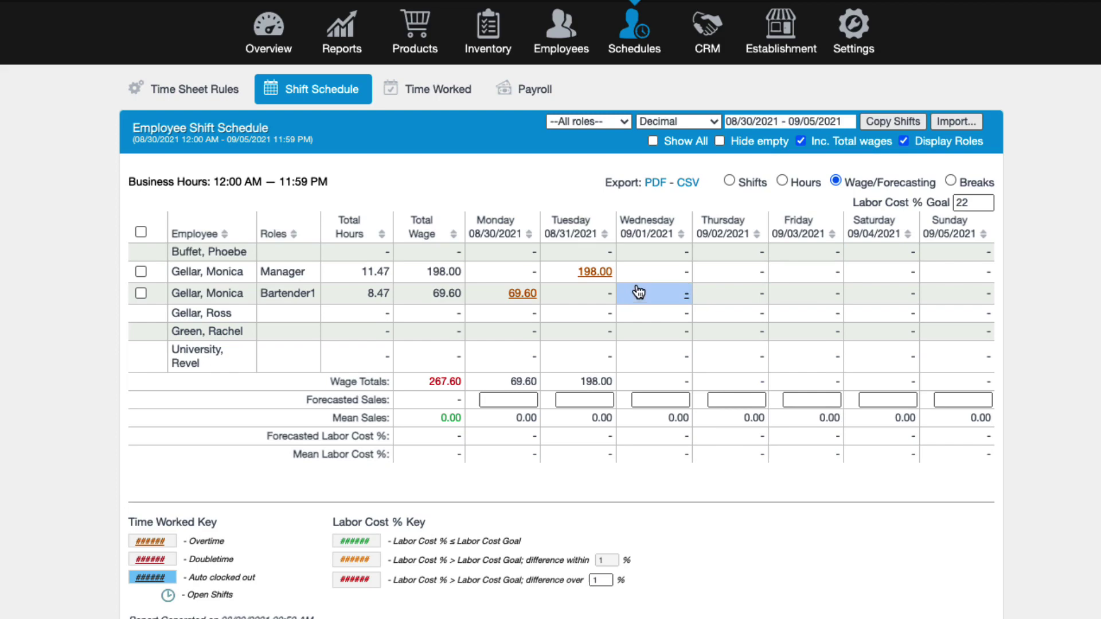
click(951, 180)
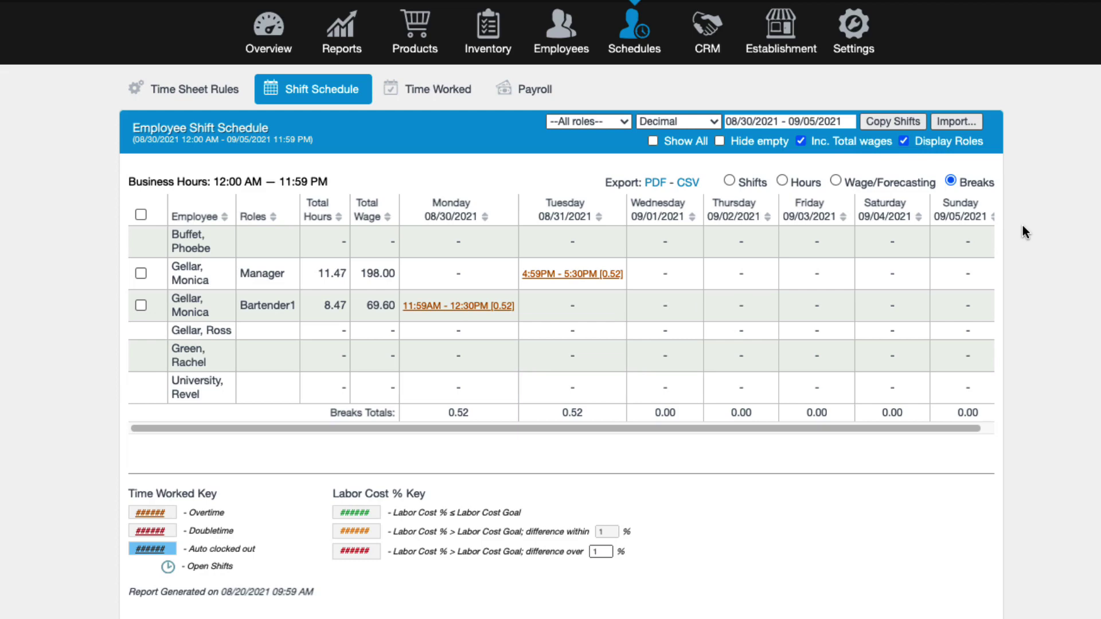
click(427, 89)
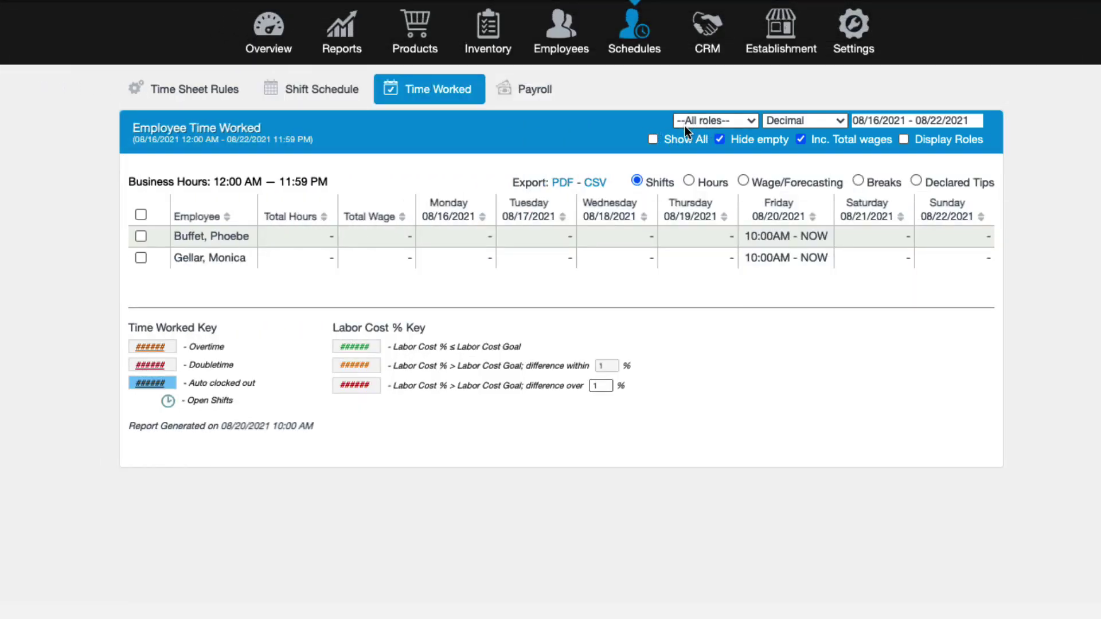
Turn on Show All, stop hiding empty employees, and display roles in the Time Worked report
click(652, 139)
click(720, 139)
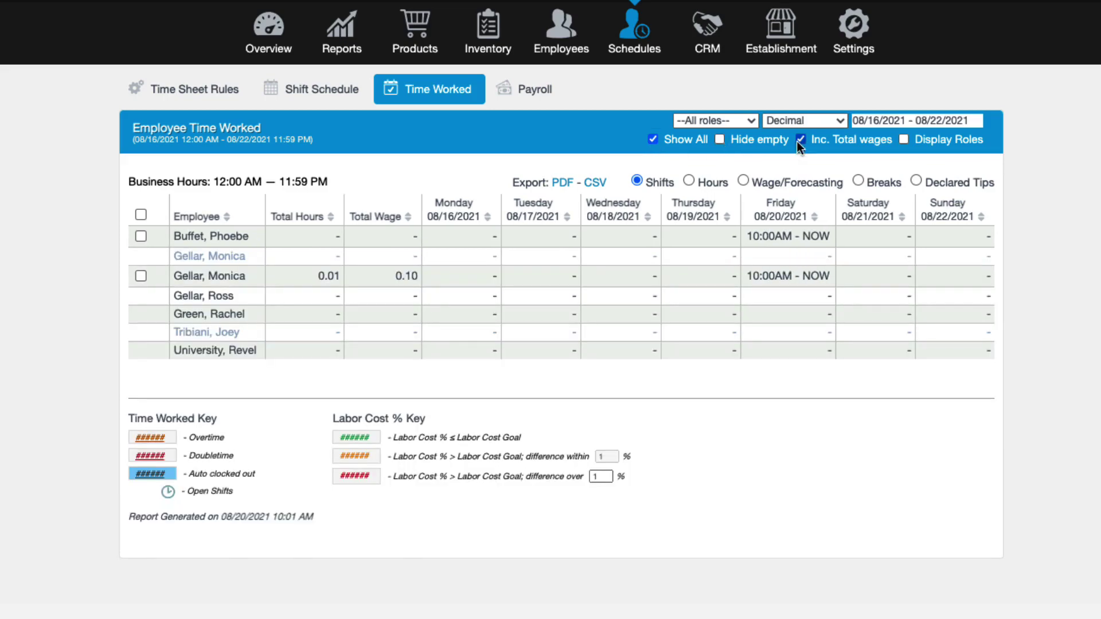
click(902, 139)
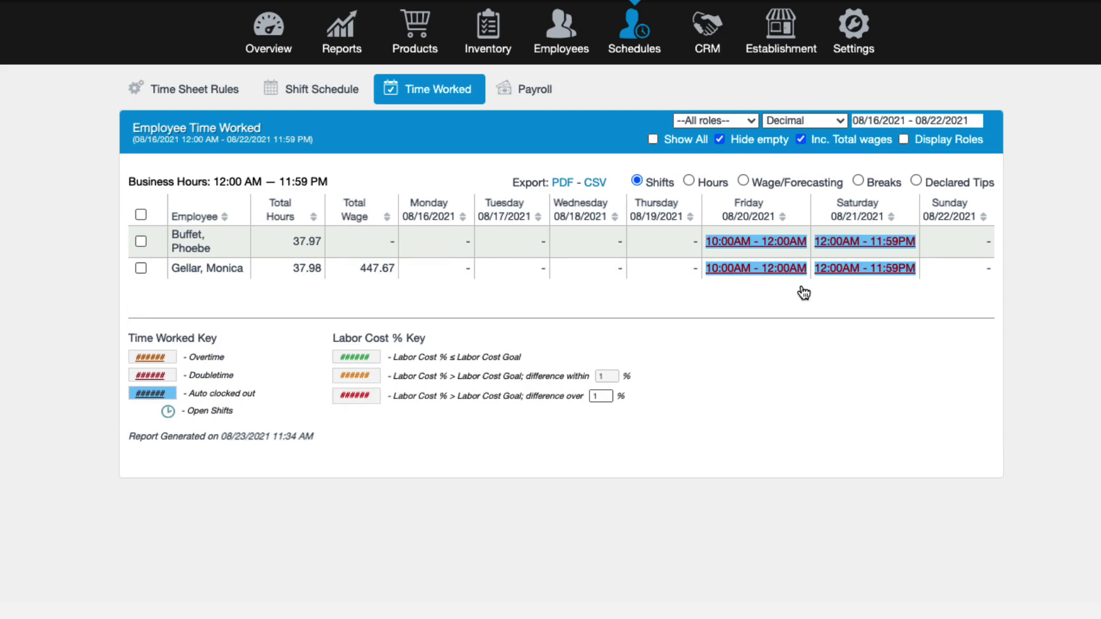
End the first employee's Friday shift at 6:59 PM with remark 'Employee auto-clocked out b/c forgot to at EOS'
click(763, 243)
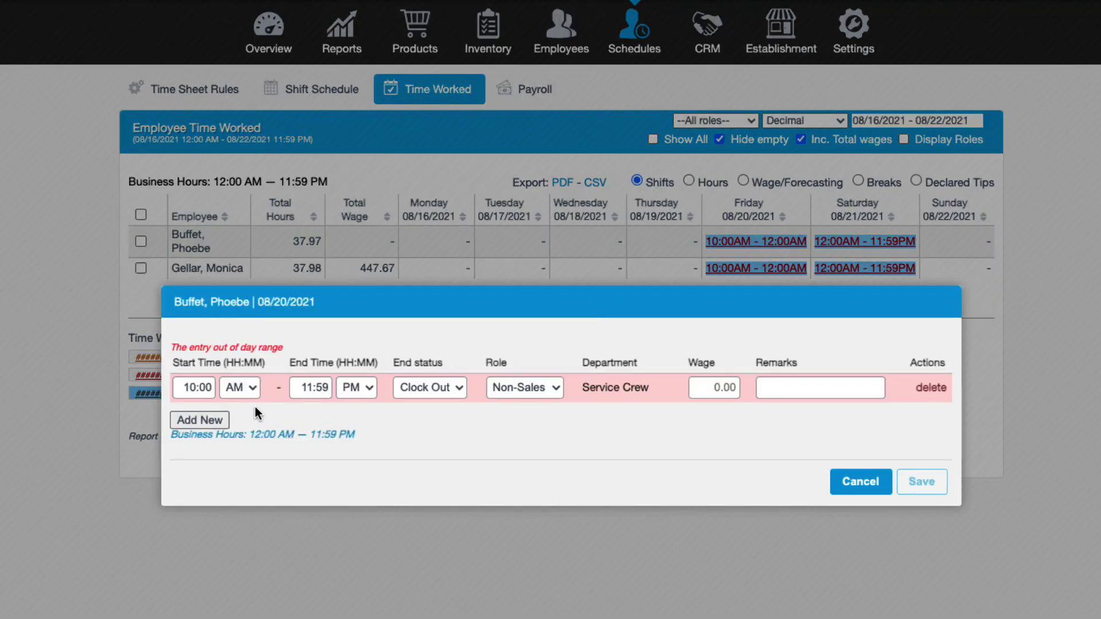
double_click(307, 388)
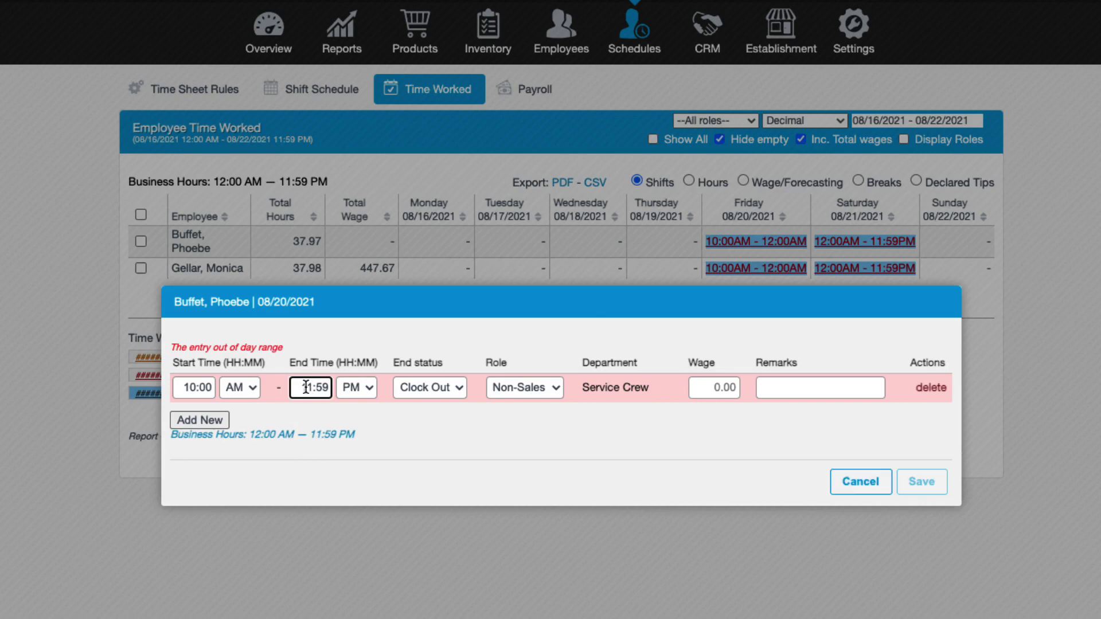
text(6)
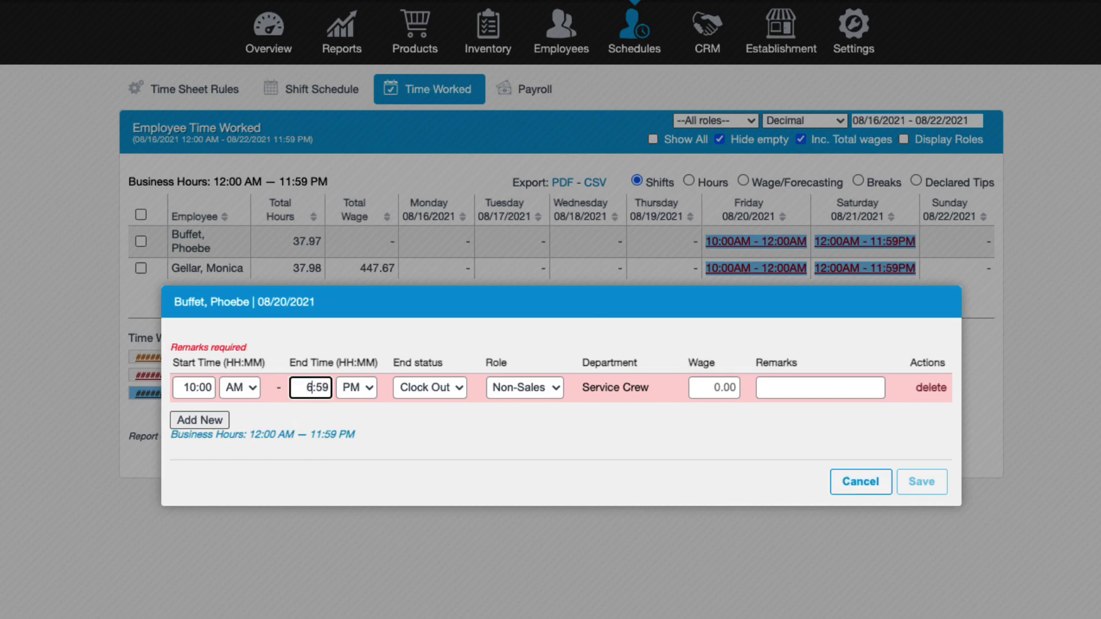
click(779, 387)
text(Employee auto-clocked out)
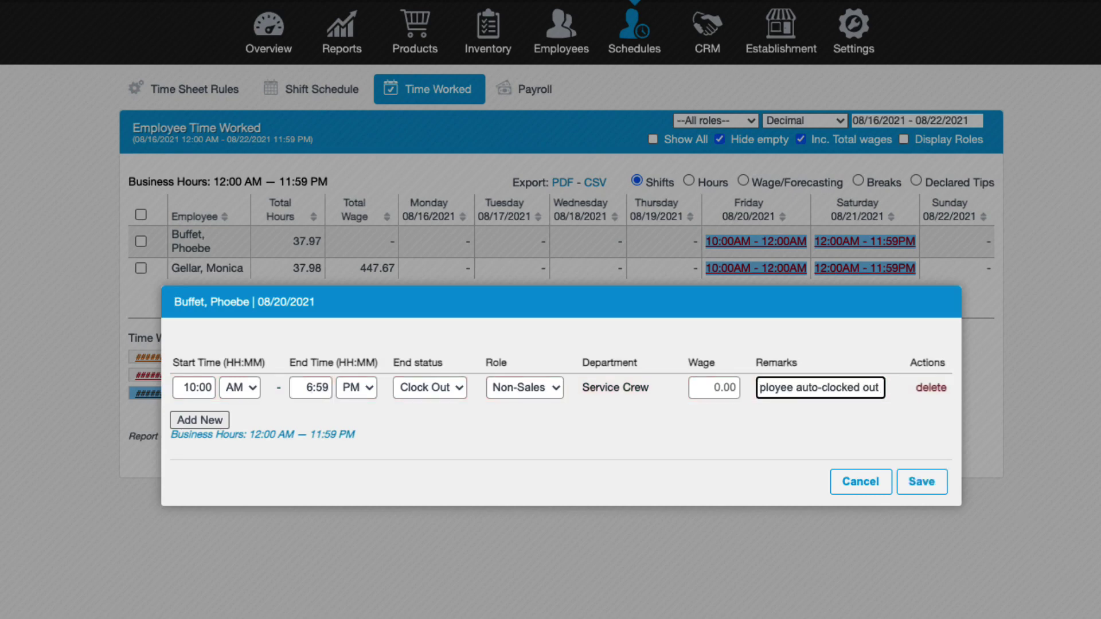
text( b/c)
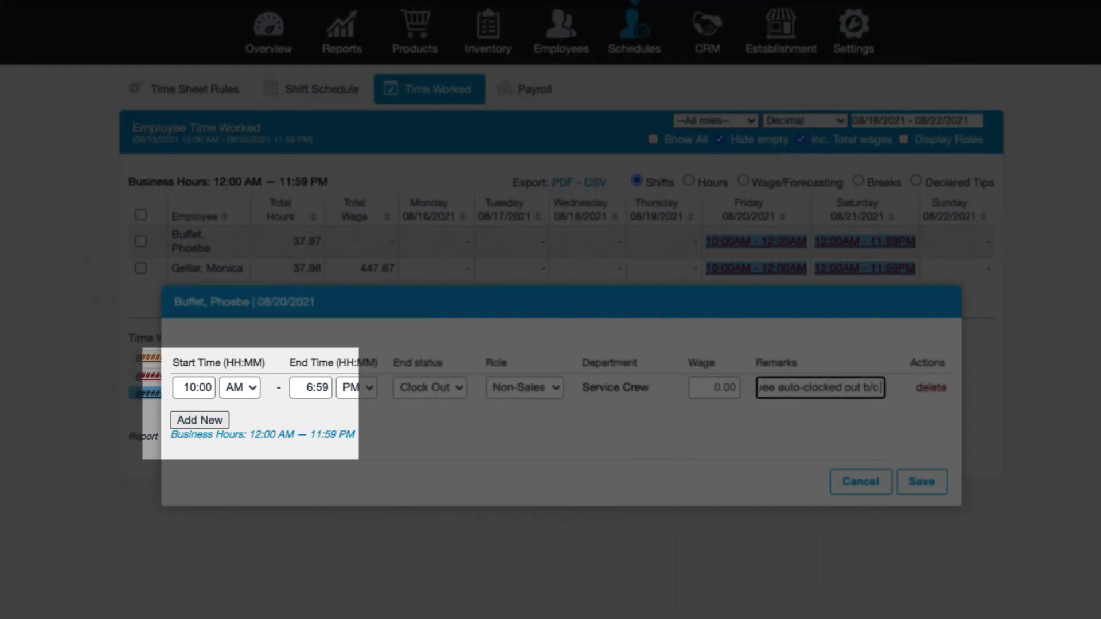
text( forgot to)
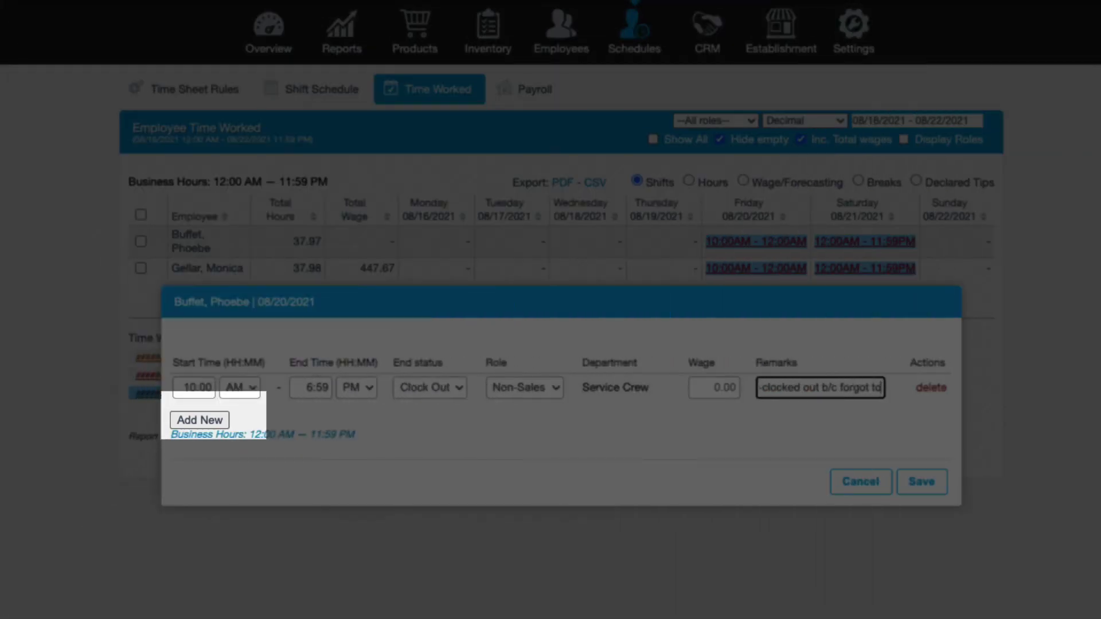
text( at)
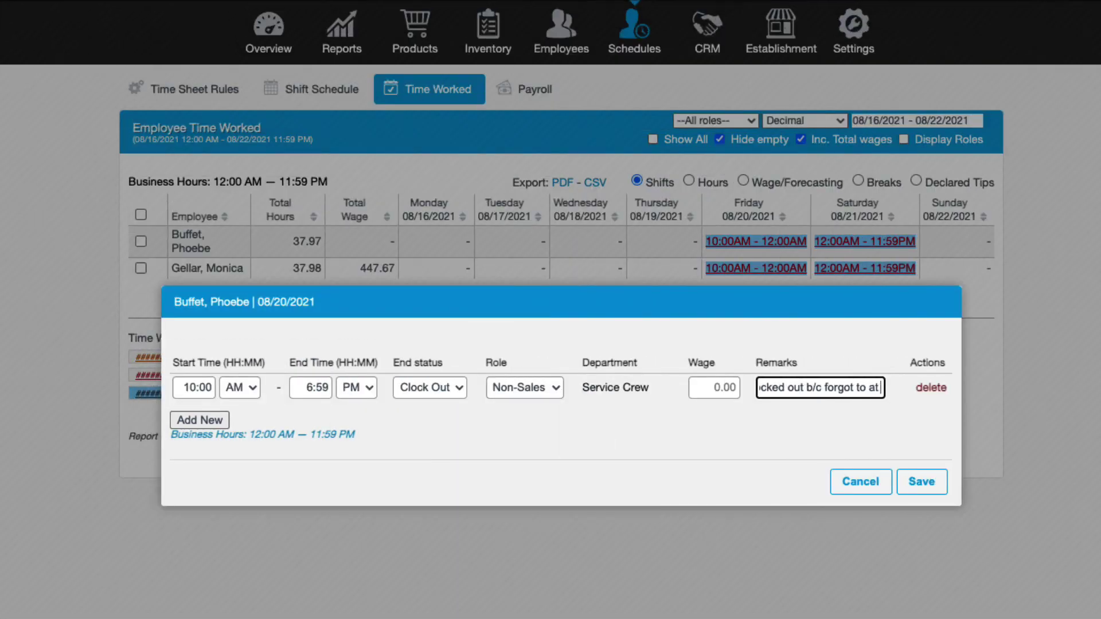
text( EOS.)
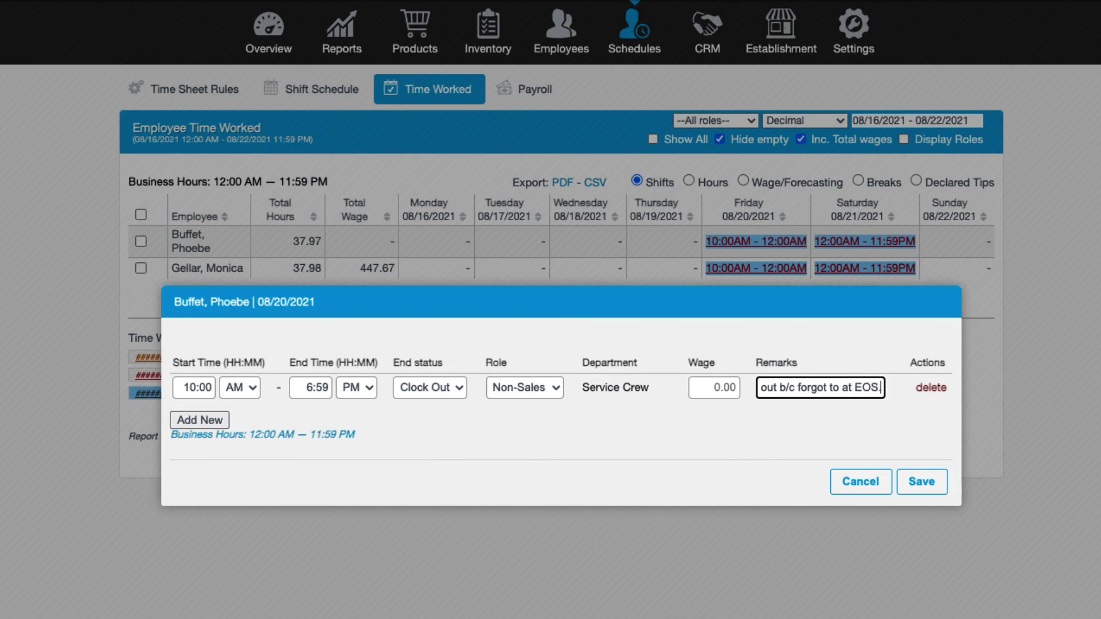
click(922, 481)
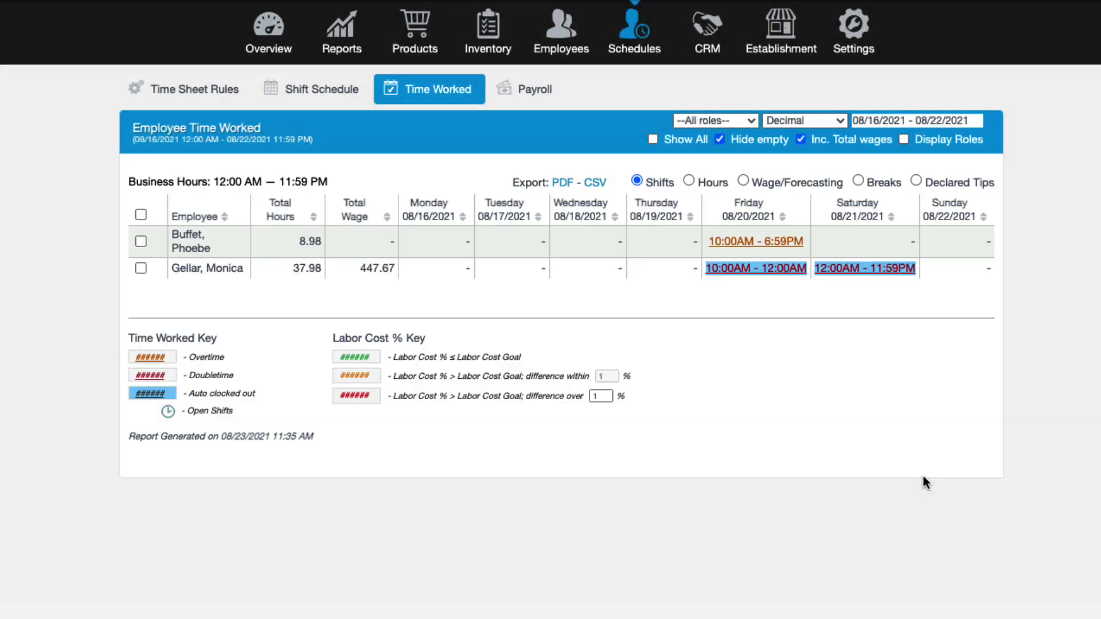
End the second employee's Friday shift at 6:59 PM with remark 'Employee forgot to clock out'
click(774, 274)
click(307, 386)
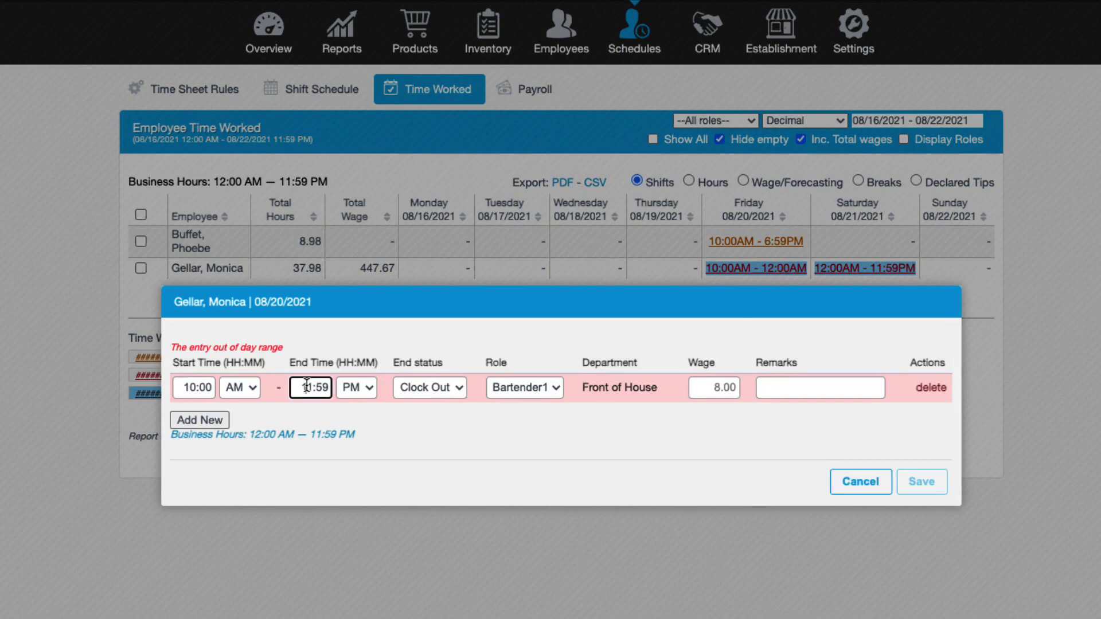
text(6:59)
click(767, 378)
text(Employee forgot)
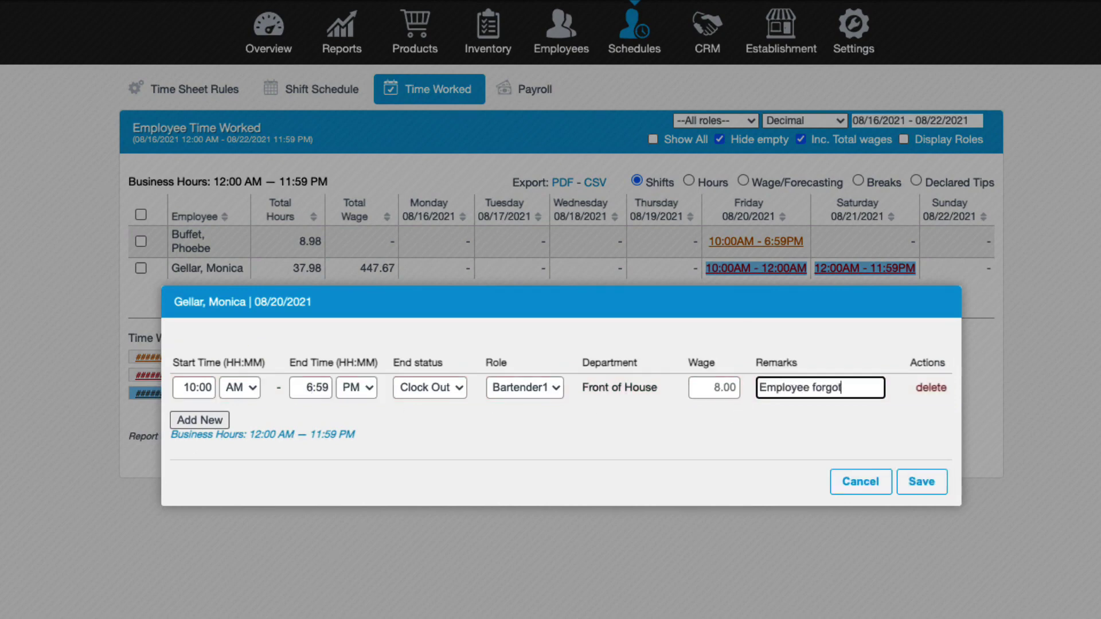
text( to clock out)
click(921, 481)
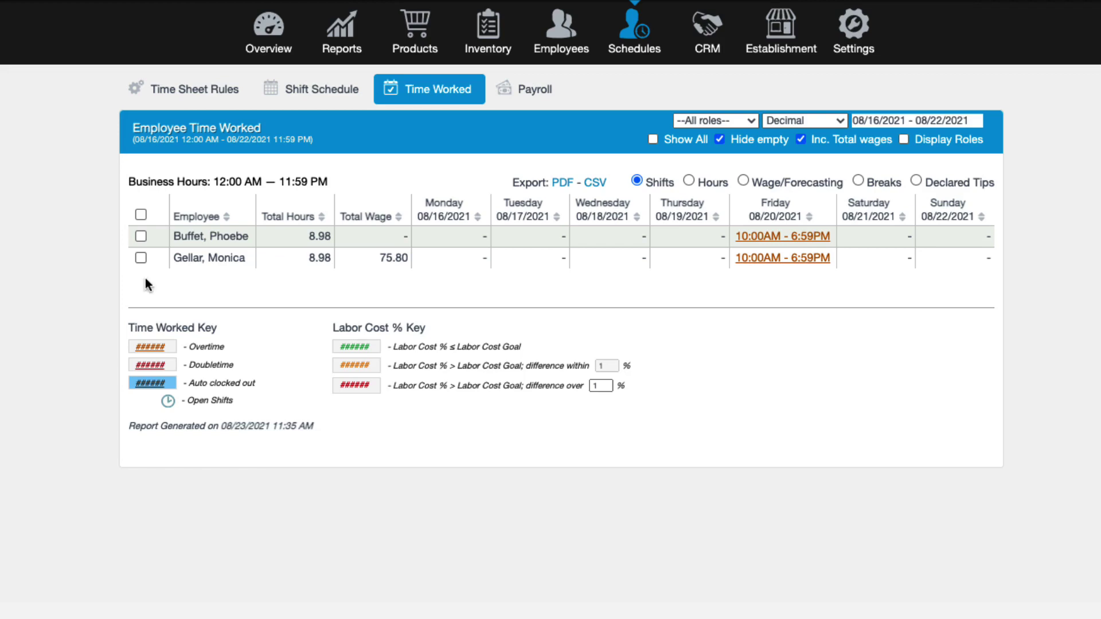
Tick both employees' rows in the time worked report and send them emails
click(139, 235)
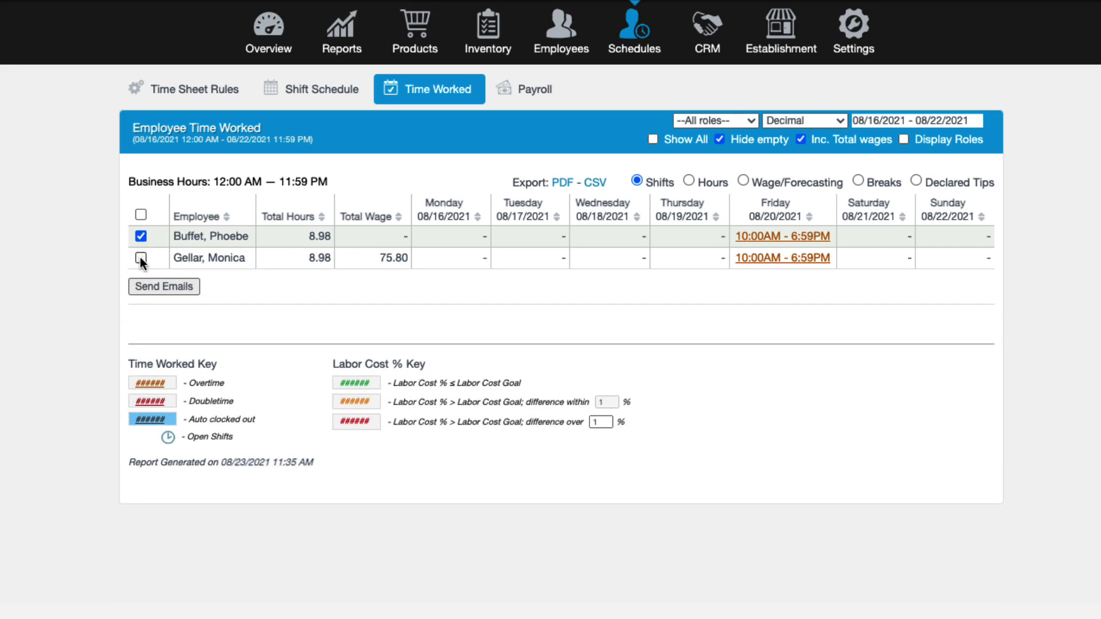
click(140, 258)
click(147, 287)
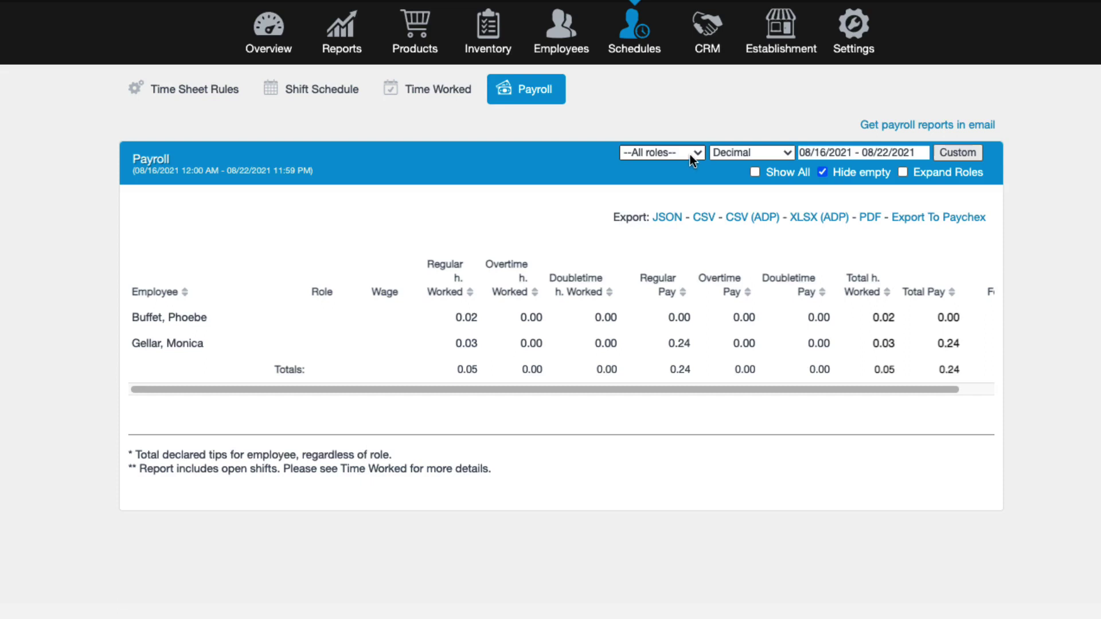
click(690, 154)
click(902, 152)
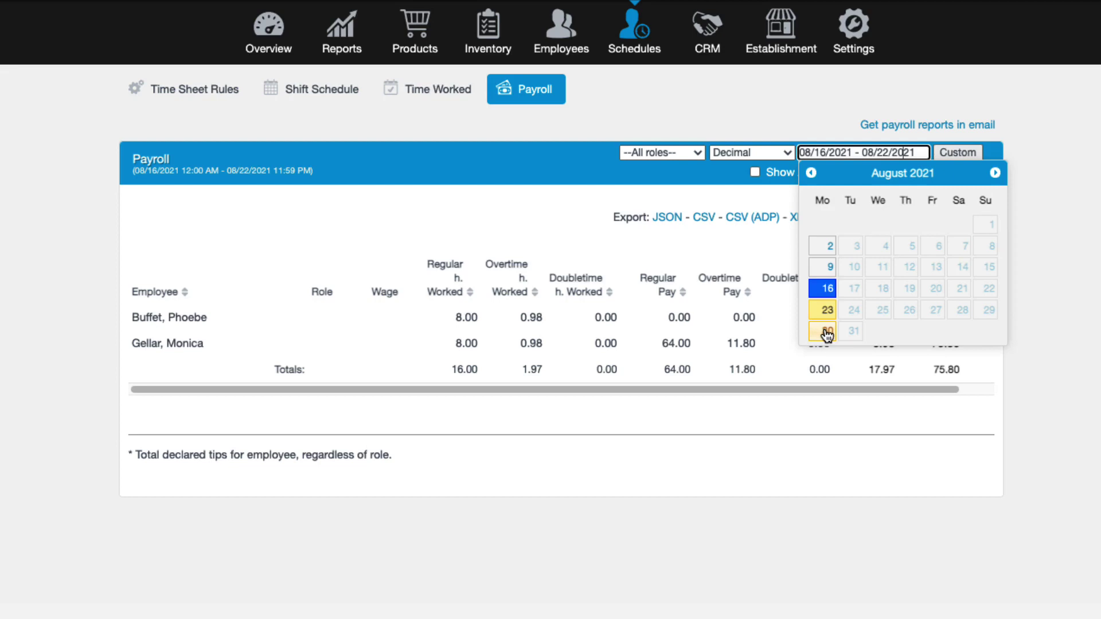
click(958, 153)
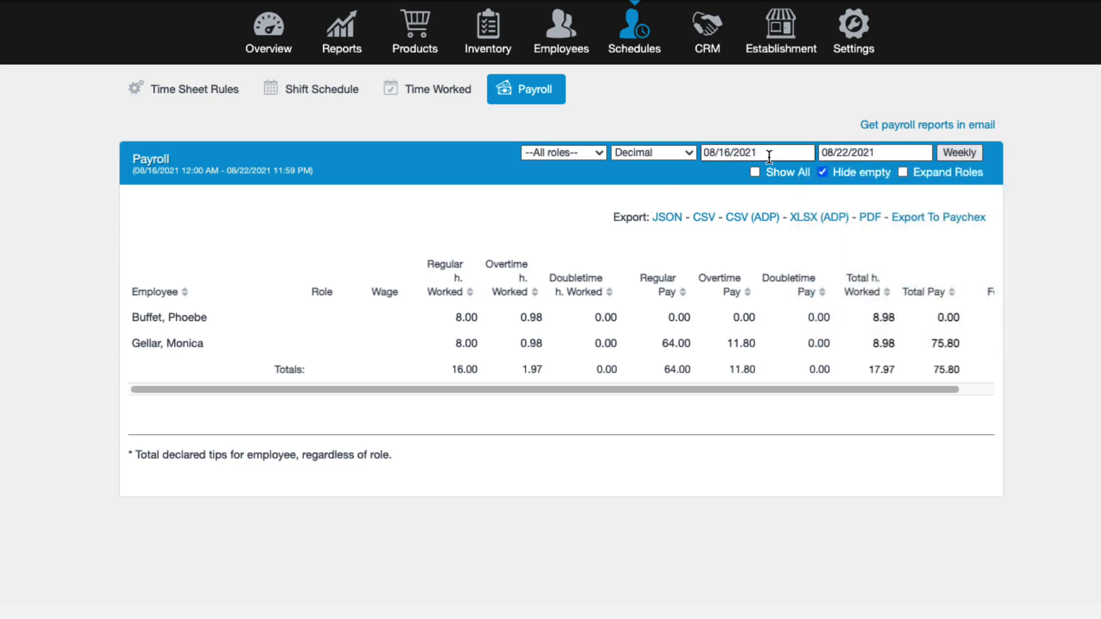
click(828, 153)
click(849, 153)
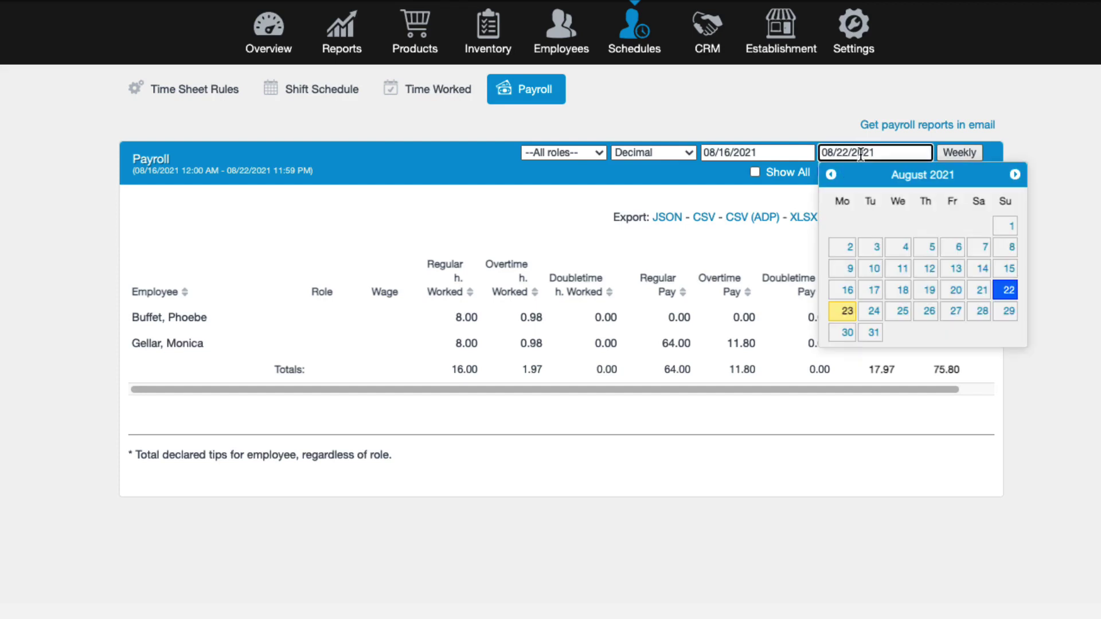
key(BackSpace)
key(BackSpace)
text(31)
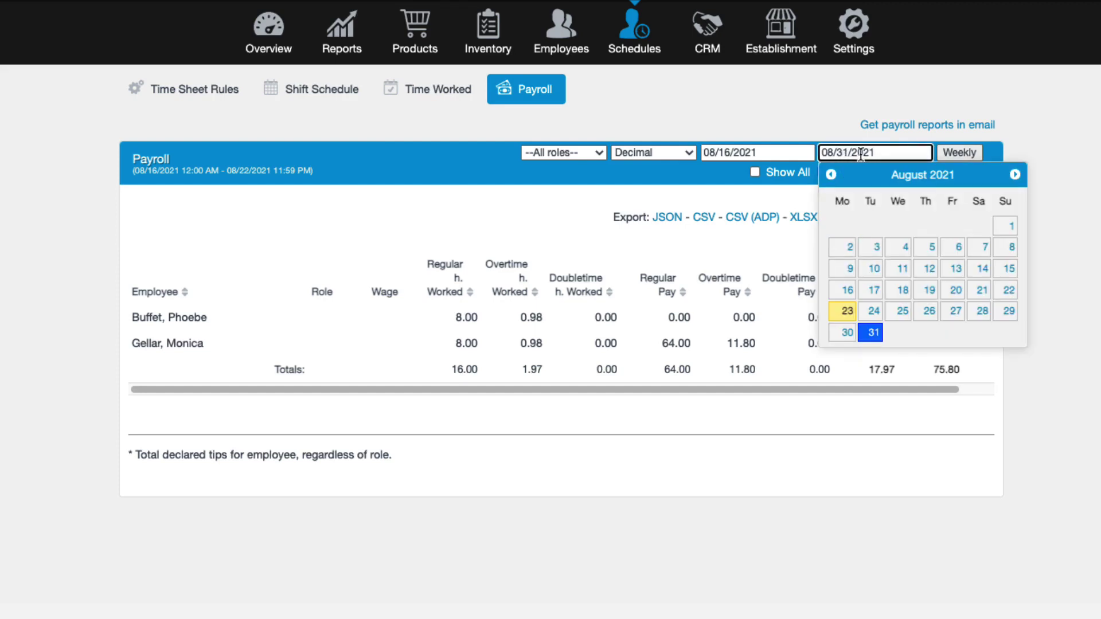
key(Return)
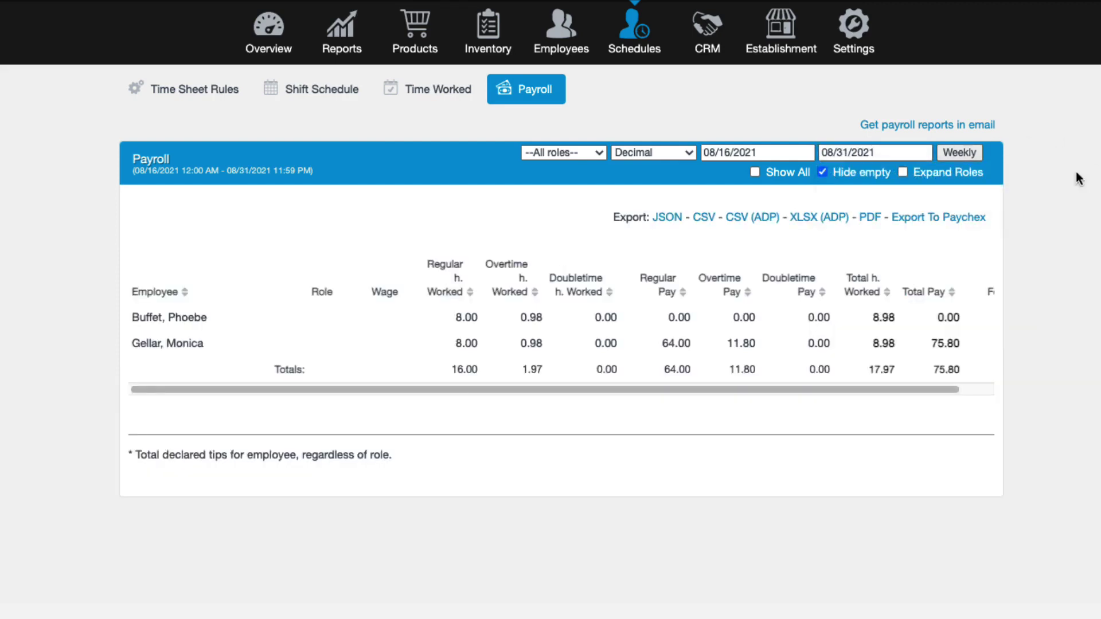
click(961, 155)
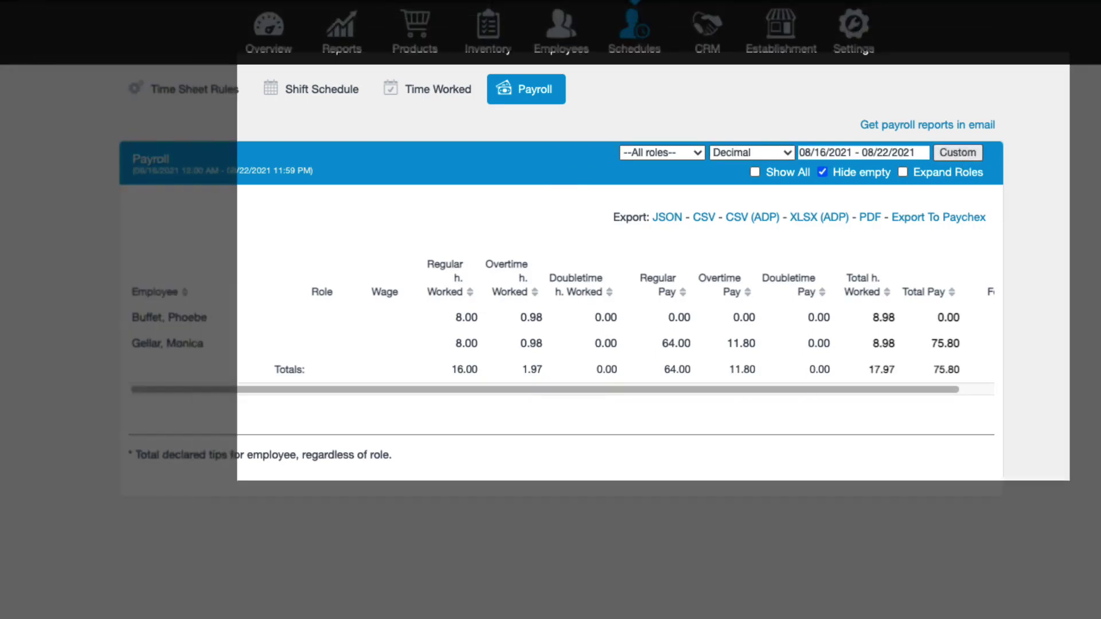
Turn on Expand Roles so Non-Sales Employee and Bartender1 rows show 15.00 wages
click(903, 172)
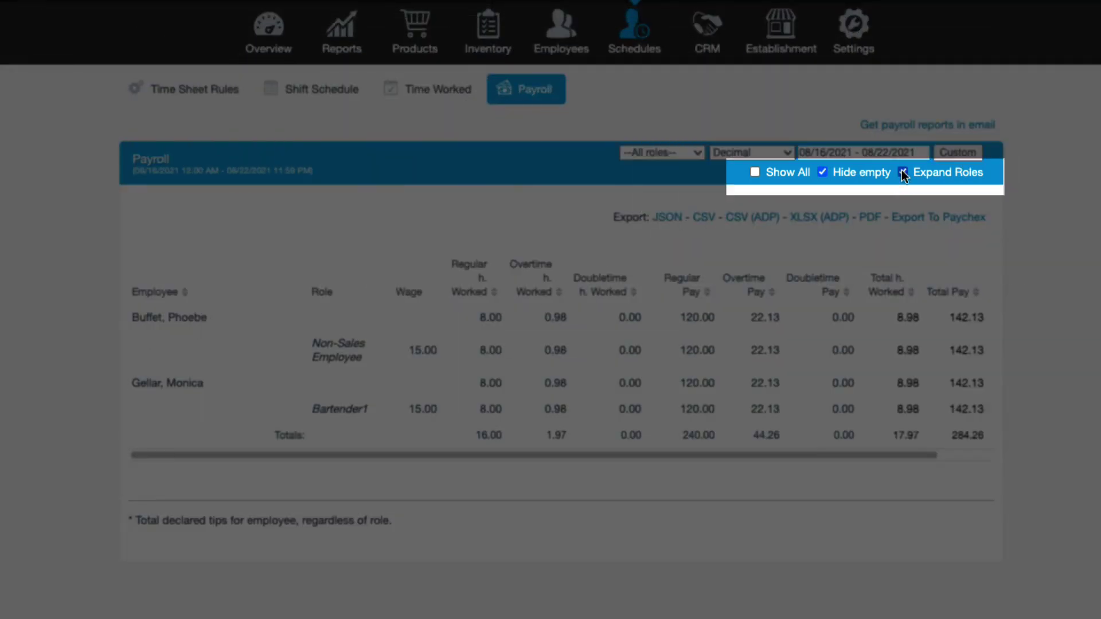